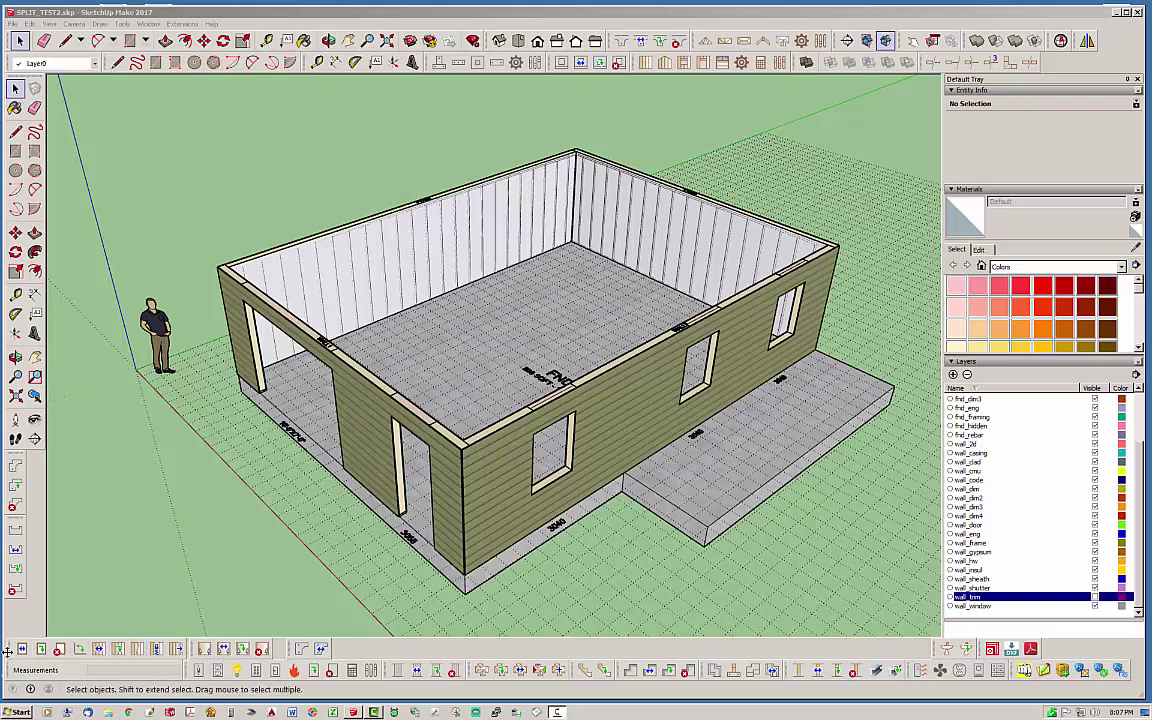
Step: Undock, reposition and re-dock the wall tools toolbar
{"action": "left_click_drag", "start_coordinate": [8, 651], "coordinate": [145, 520]}
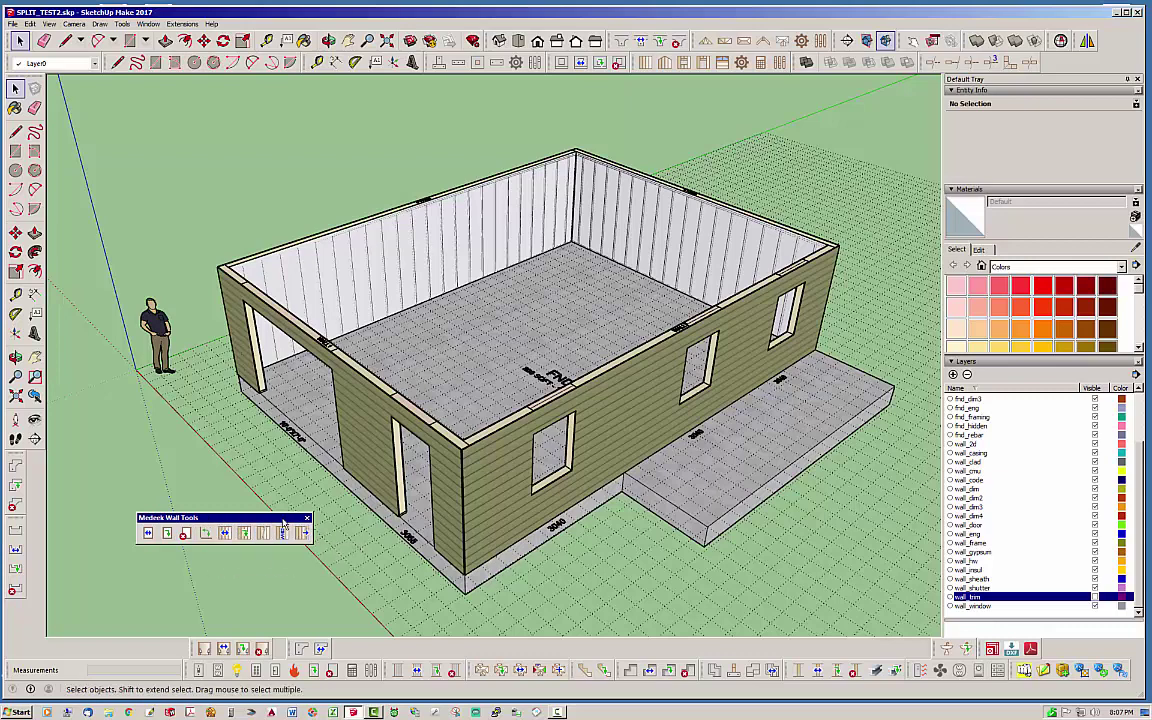
{"action": "mouse_move", "coordinate": [250, 518]}
{"action": "left_mouse_down"}
{"action": "mouse_move", "coordinate": [267, 484]}
{"action": "mouse_move", "coordinate": [255, 504]}
{"action": "left_mouse_up"}
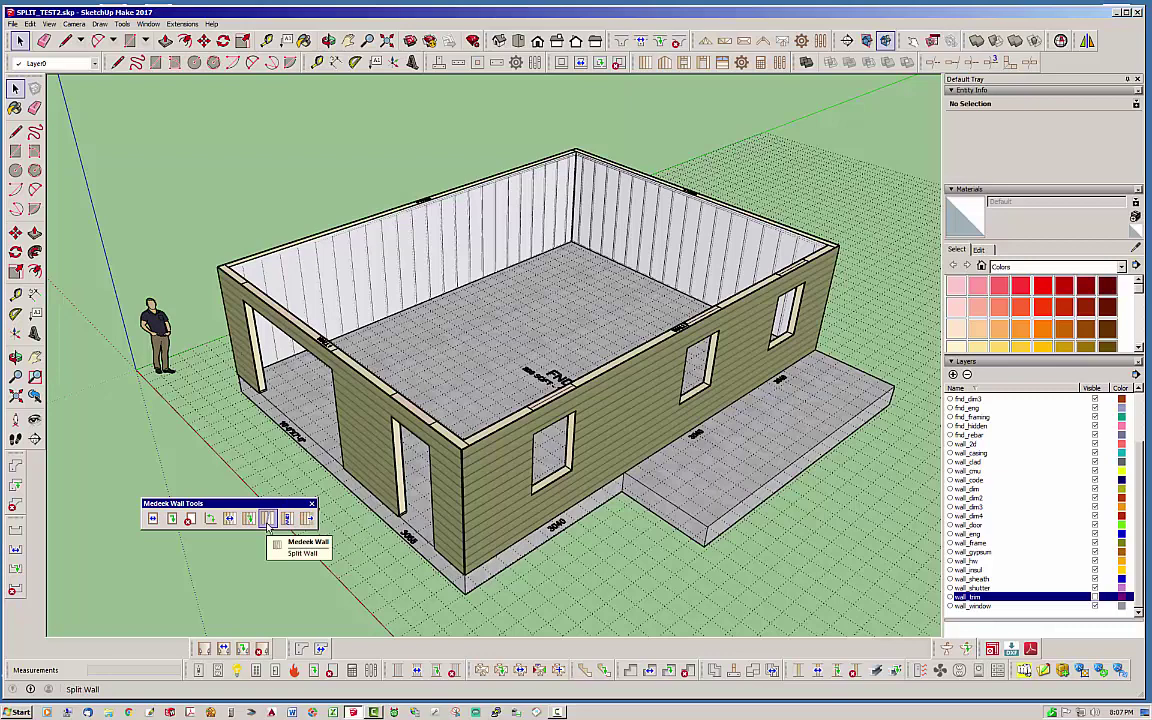
{"action": "left_click_drag", "start_coordinate": [274, 506], "coordinate": [140, 651]}
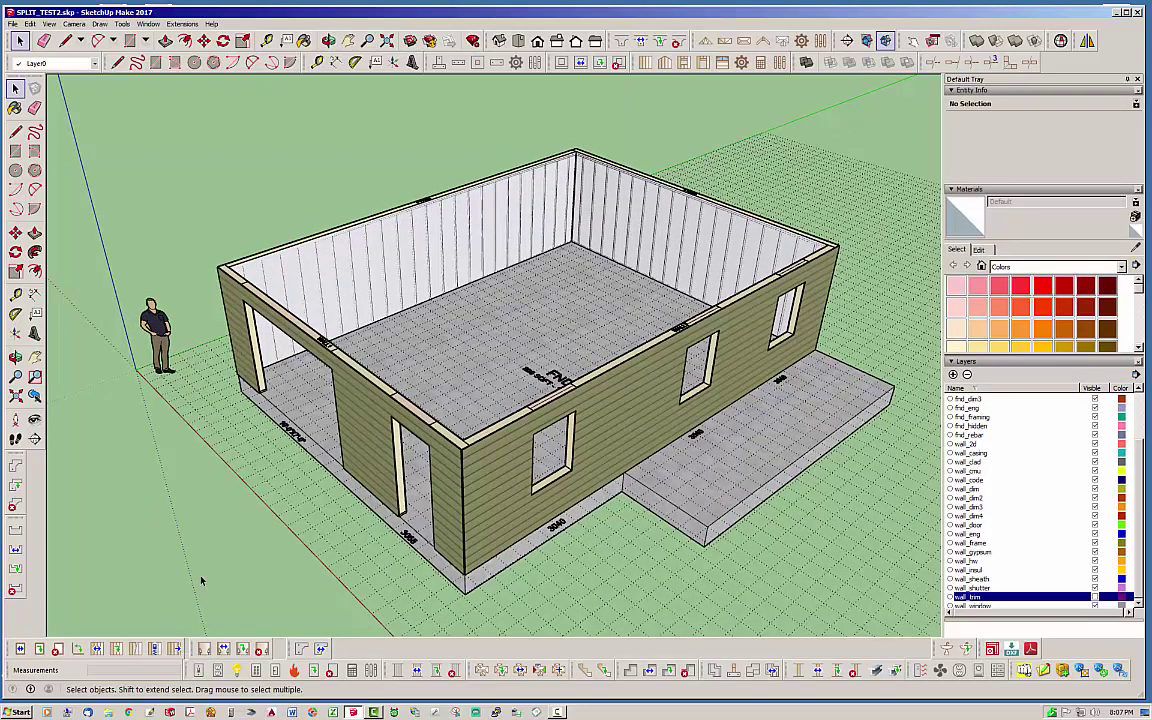
Step: Orbit around the house, then select and deselect the right wall with windows
{"action": "middle_click_drag", "start_coordinate": [362, 522], "coordinate": [468, 492]}
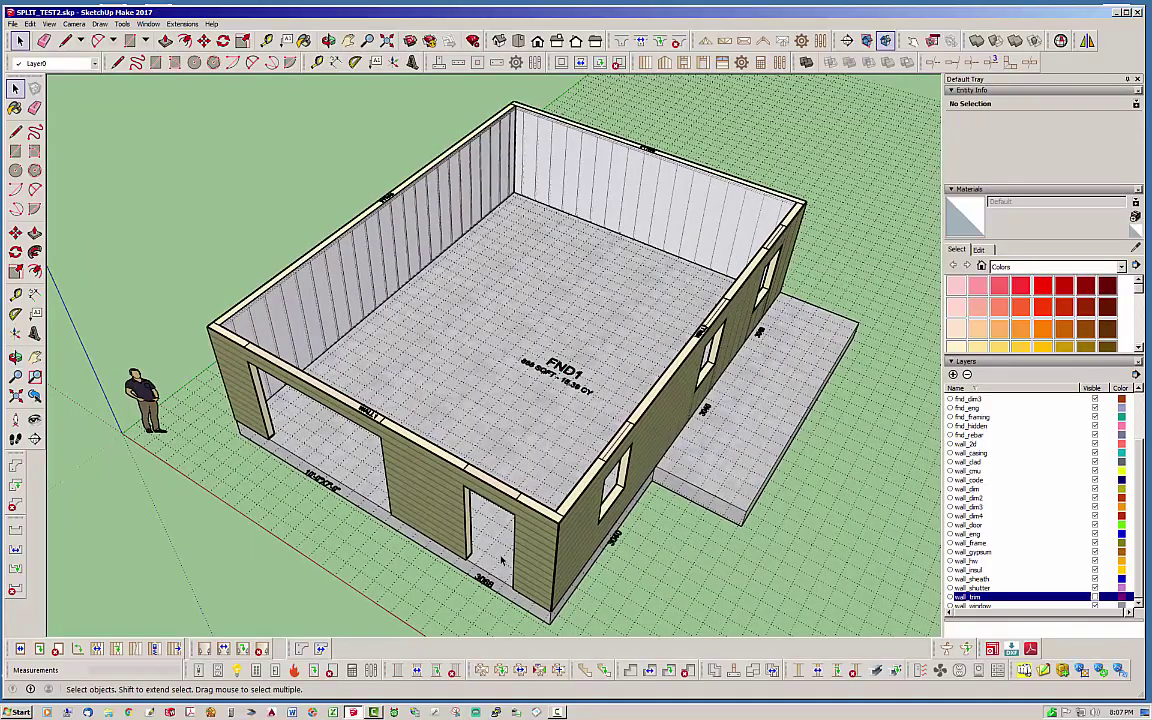
{"action": "middle_click_drag", "start_coordinate": [503, 560], "coordinate": [456, 440]}
{"action": "scroll", "coordinate": [456, 440], "scroll_direction": "up", "scroll_amount": 3}
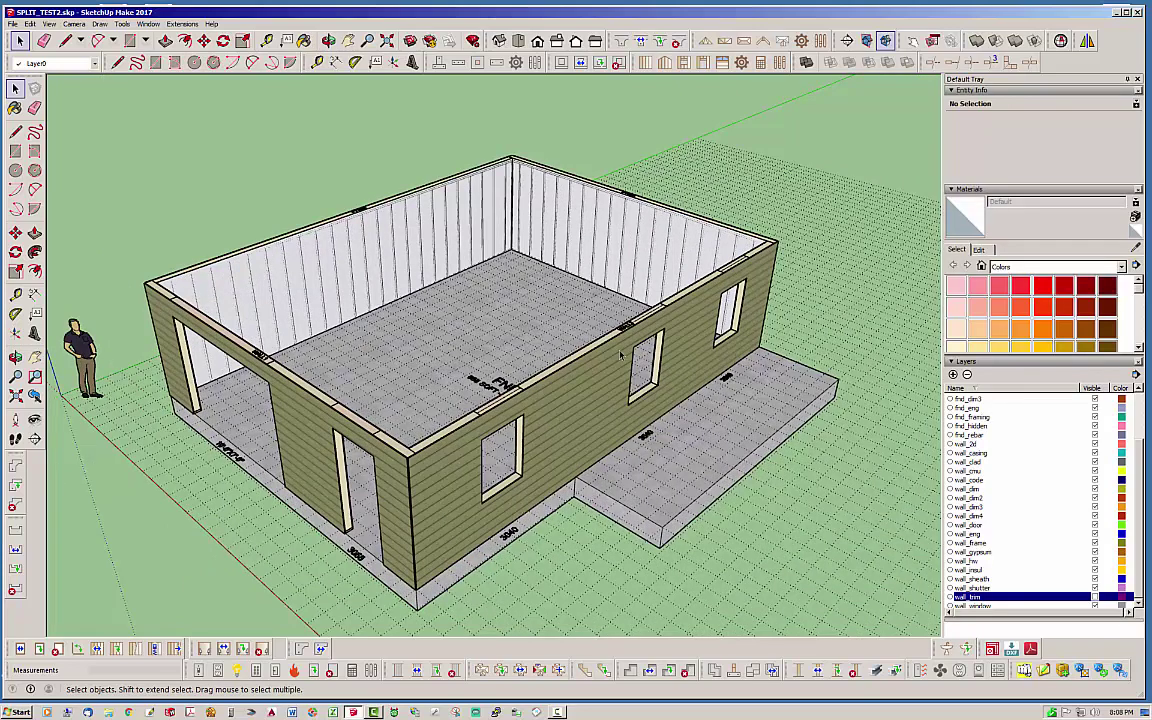
{"action": "left_click", "coordinate": [590, 304]}
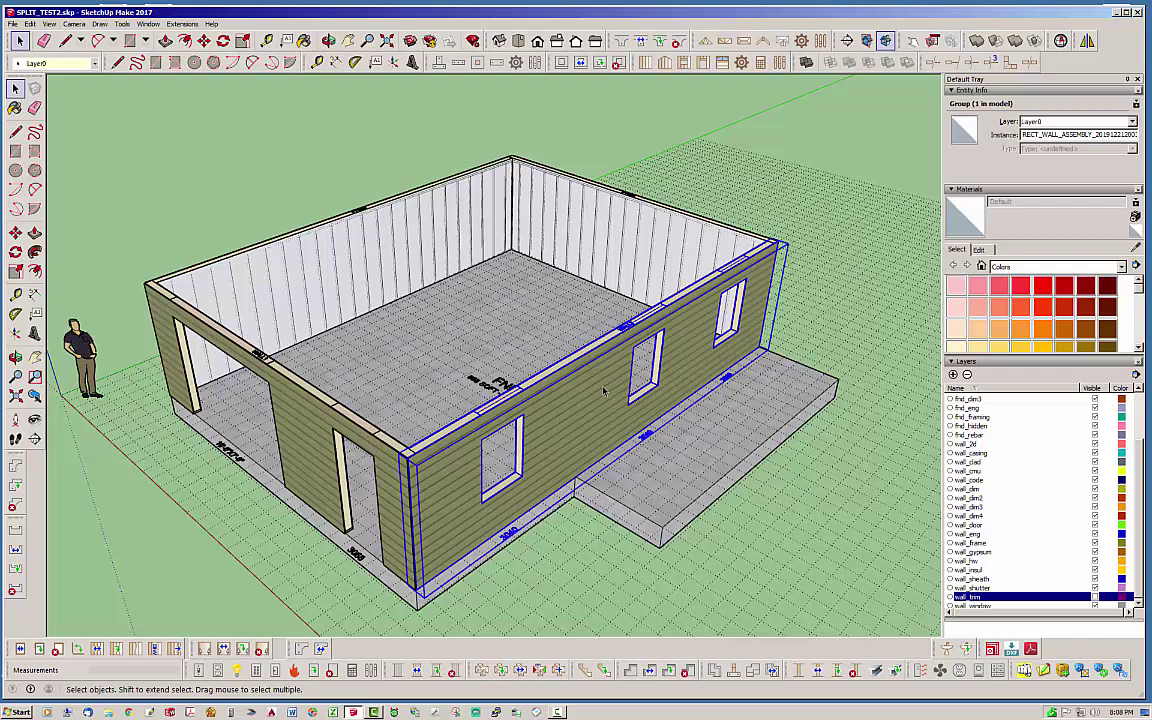
{"action": "key", "text": "ctrl+t"}
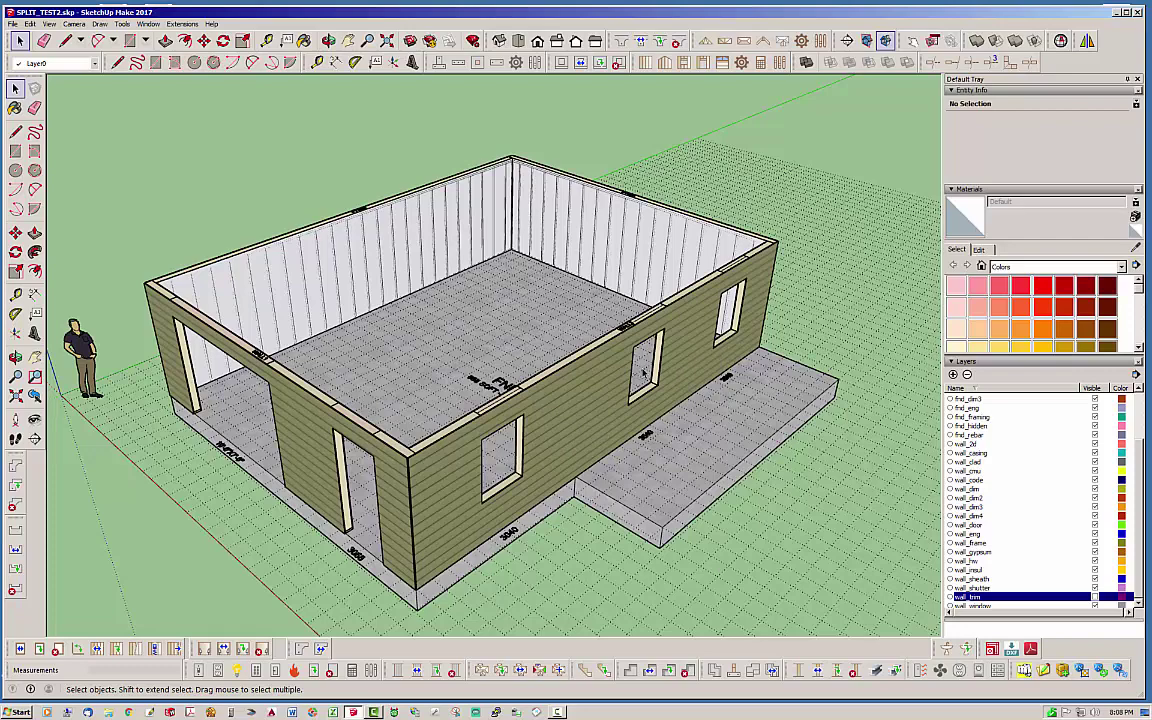
{"action": "scroll", "coordinate": [548, 483], "scroll_direction": "down", "scroll_amount": 2}
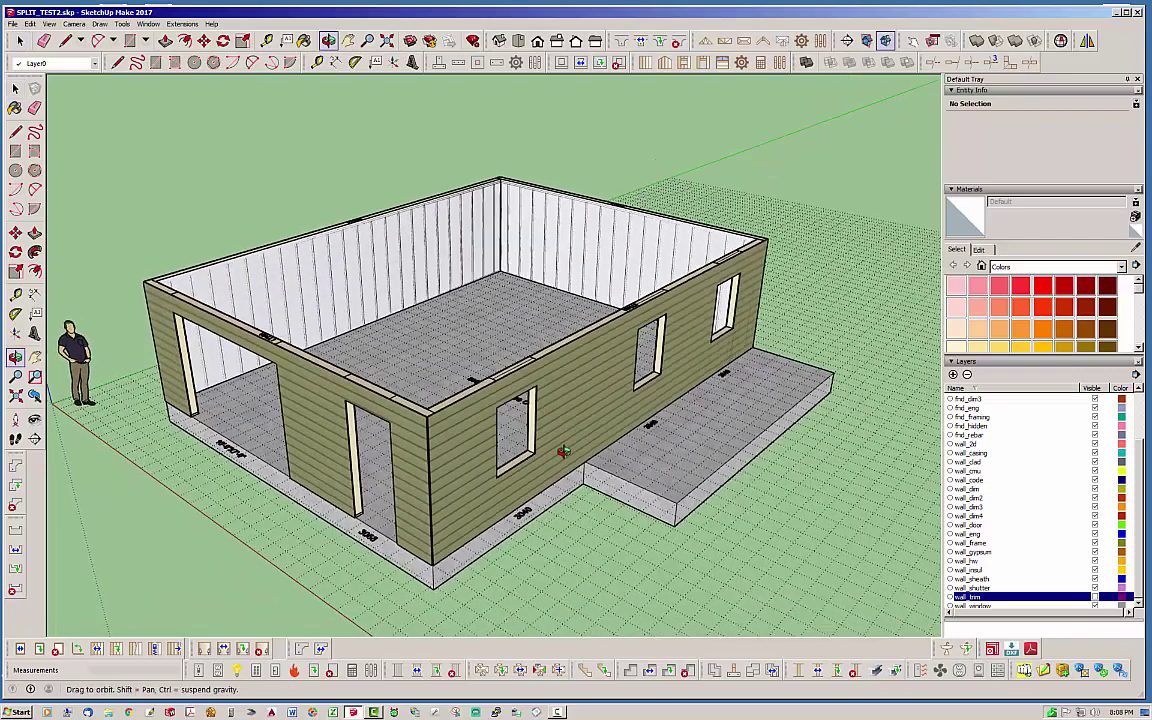
{"action": "scroll", "coordinate": [240, 365], "scroll_direction": "up", "scroll_amount": 2}
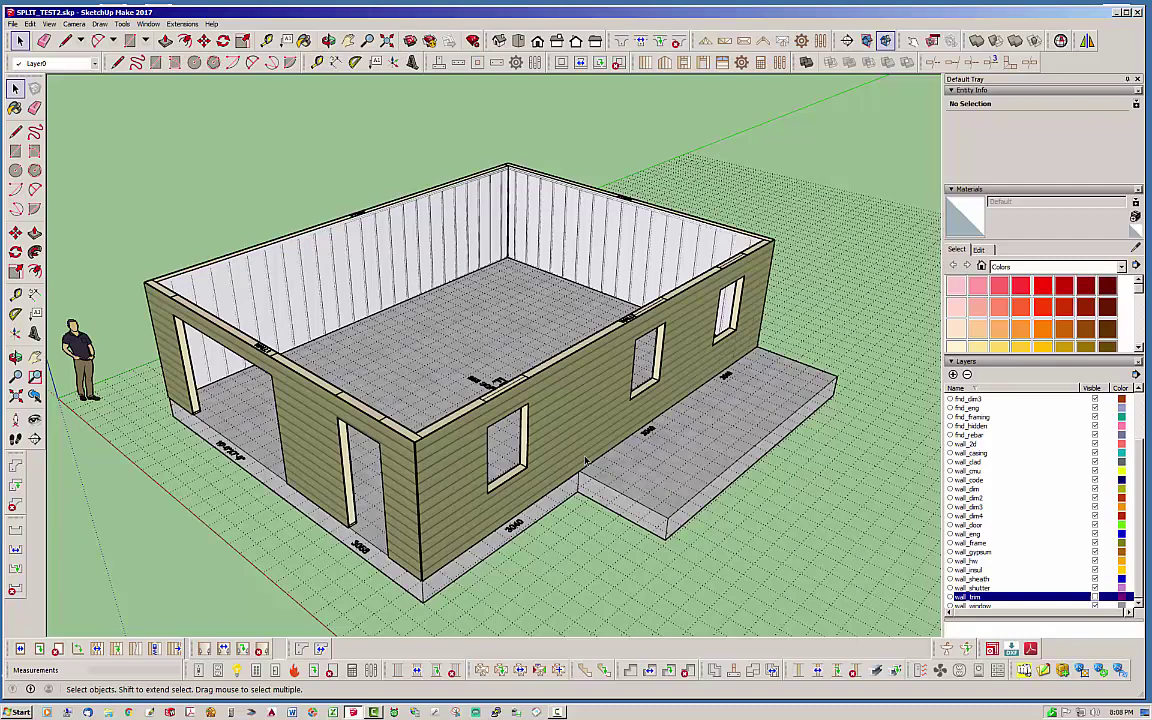
Step: Hide the wall_clad, wall_sheath and wall_gypsum layers to expose the front wall framing
{"action": "middle_click_drag", "start_coordinate": [462, 521], "coordinate": [741, 507]}
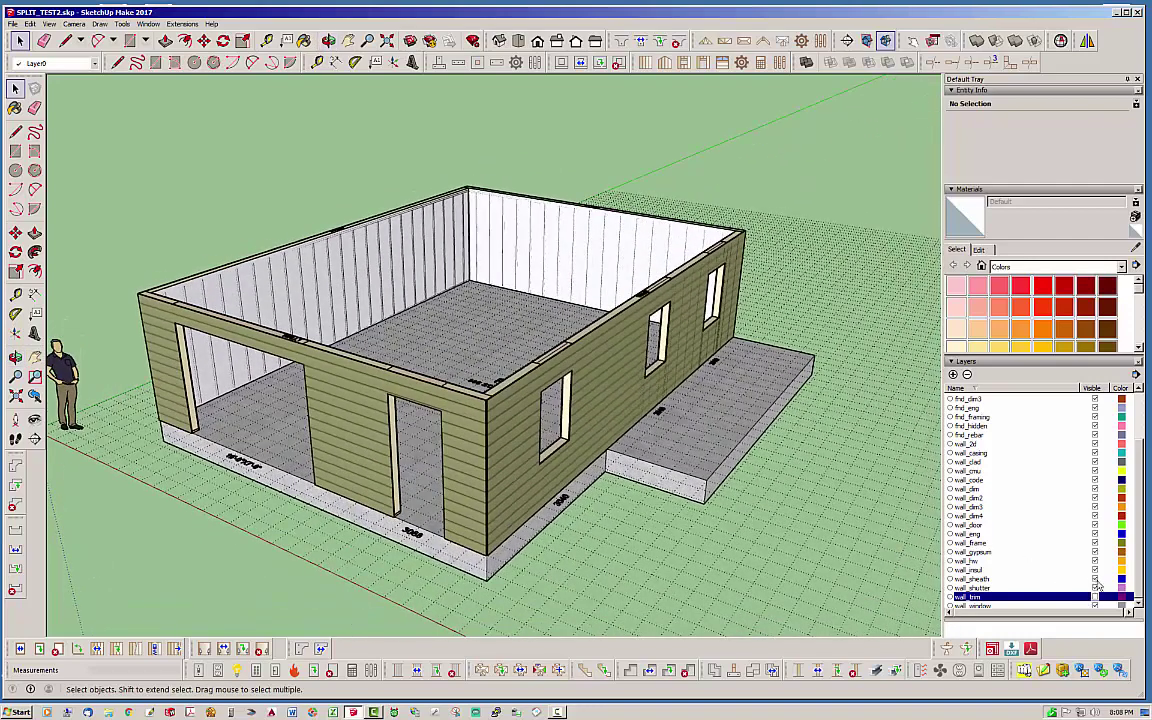
{"action": "left_click", "coordinate": [1095, 462]}
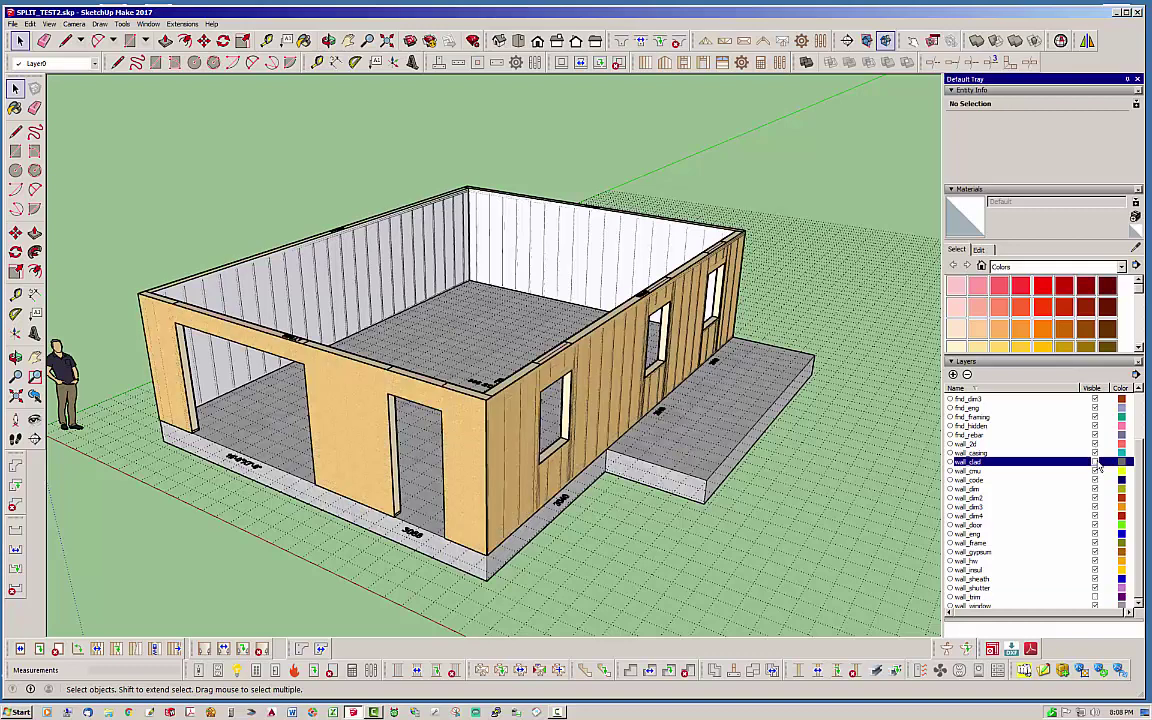
{"action": "left_click", "coordinate": [1095, 579]}
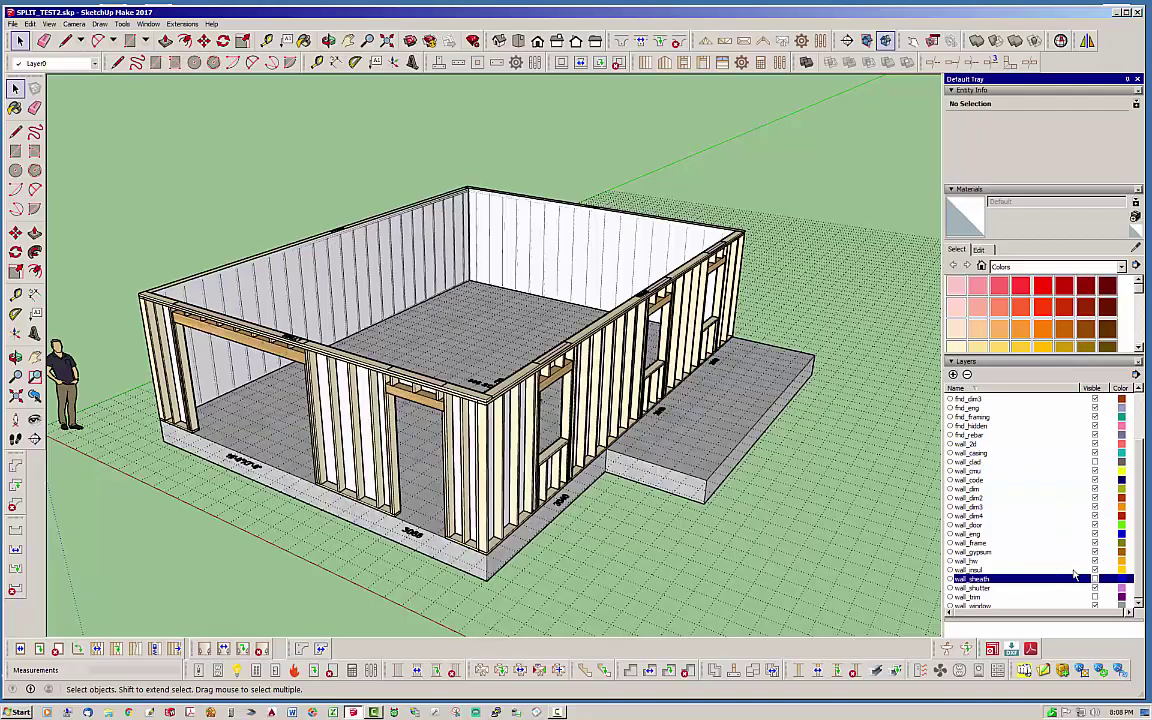
{"action": "left_click", "coordinate": [1095, 552]}
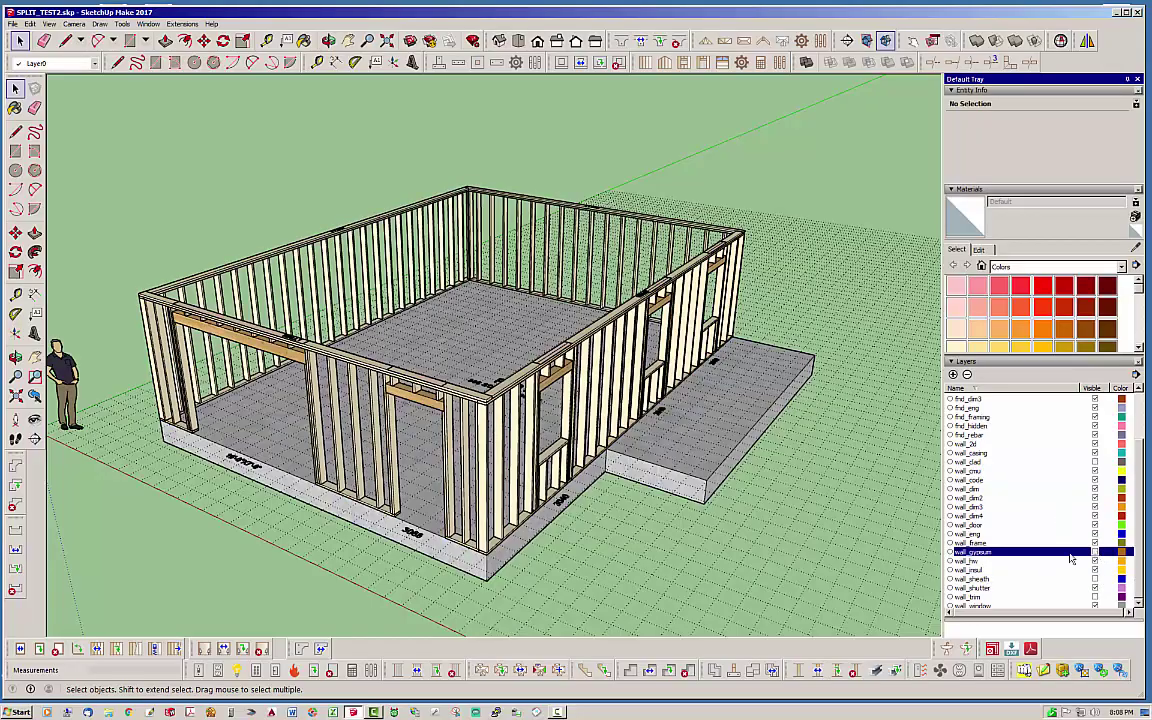
{"action": "mouse_move", "coordinate": [557, 468]}
{"action": "middle_mouse_down"}
{"action": "mouse_move", "coordinate": [477, 520]}
{"action": "mouse_move", "coordinate": [327, 490]}
{"action": "middle_mouse_up"}
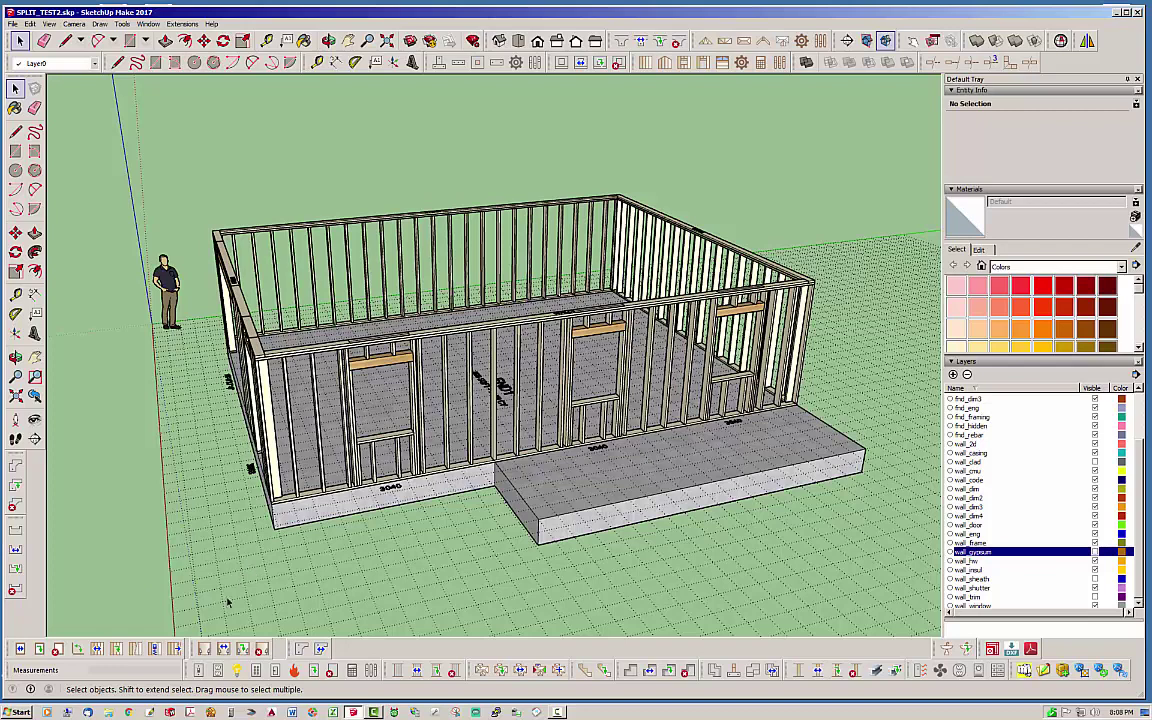
Step: Split the long front framed wall into two at the foundation step with Medeek Split Wall
{"action": "left_click", "coordinate": [15, 550]}
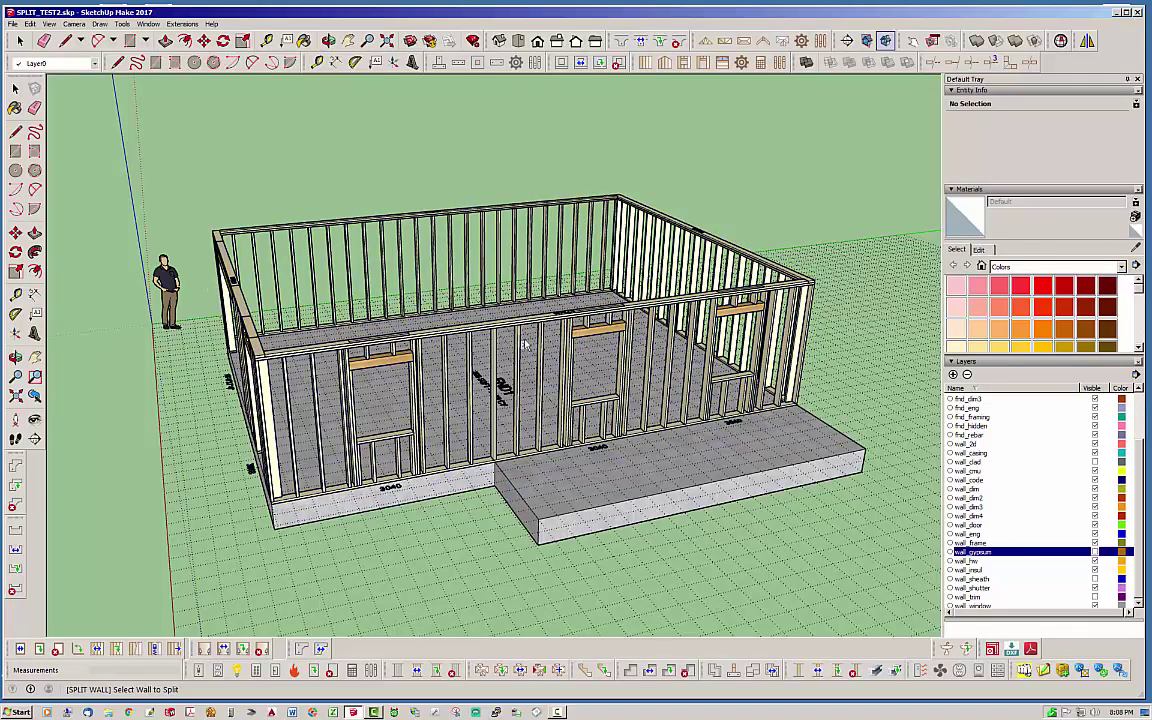
{"action": "left_click", "coordinate": [496, 296]}
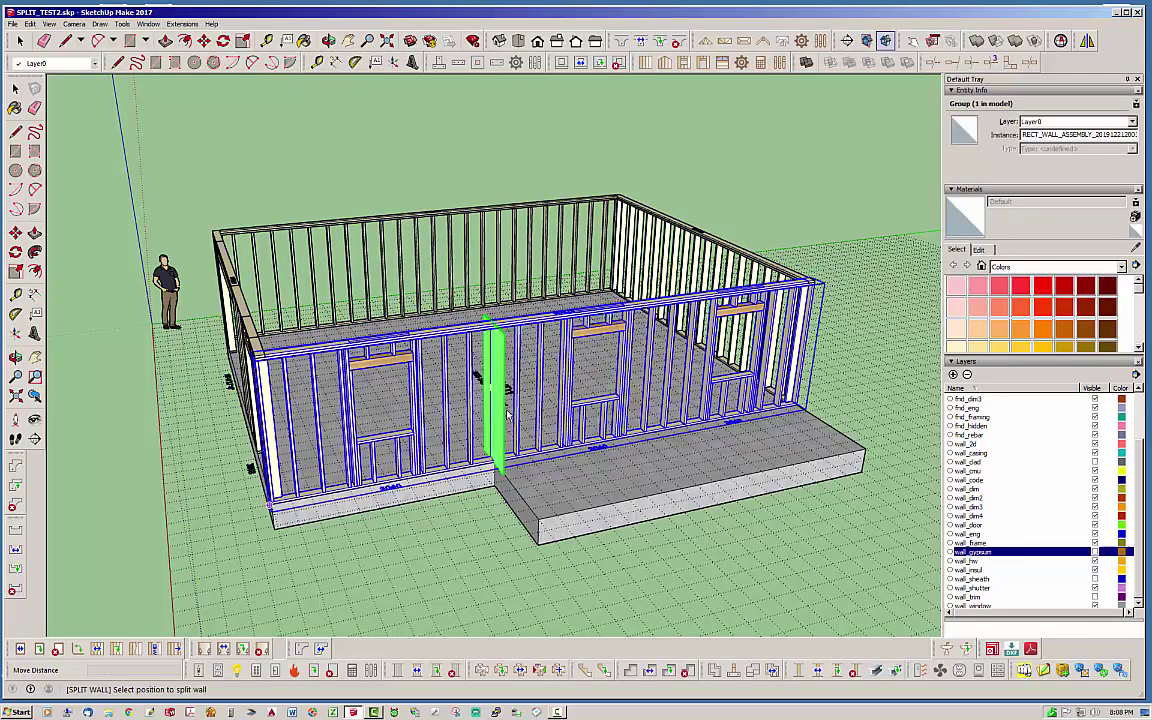
{"action": "middle_click_drag", "start_coordinate": [604, 405], "coordinate": [419, 400]}
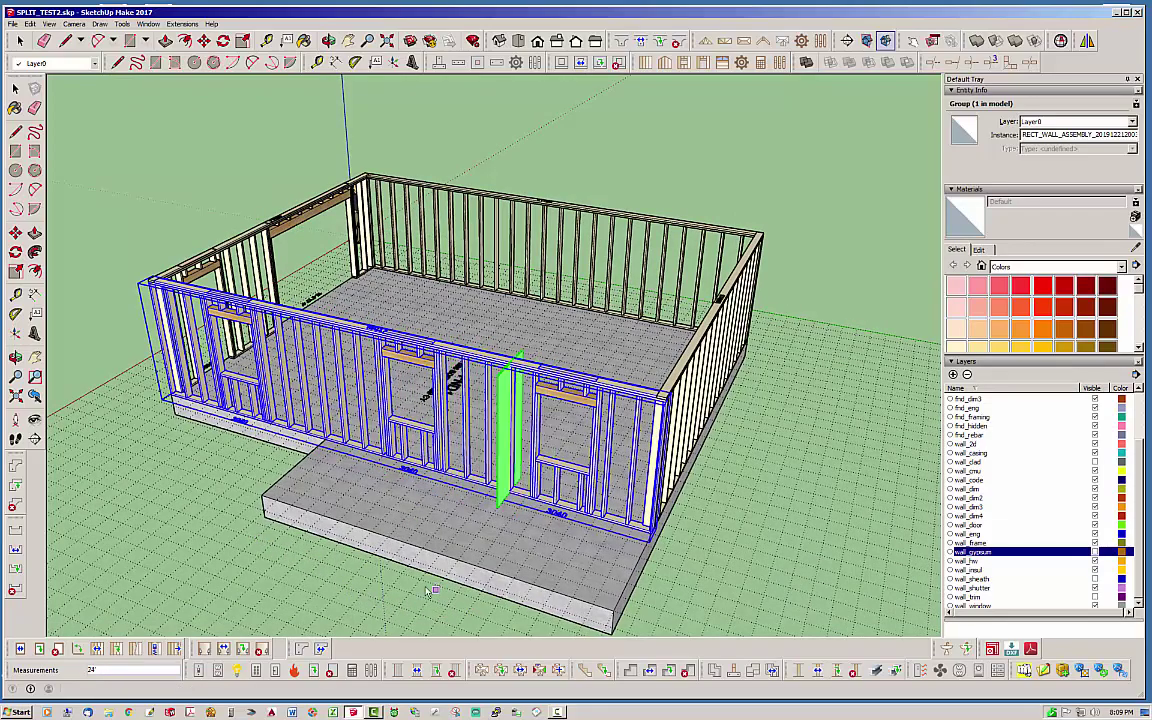
{"action": "middle_click_drag", "start_coordinate": [445, 598], "coordinate": [578, 533]}
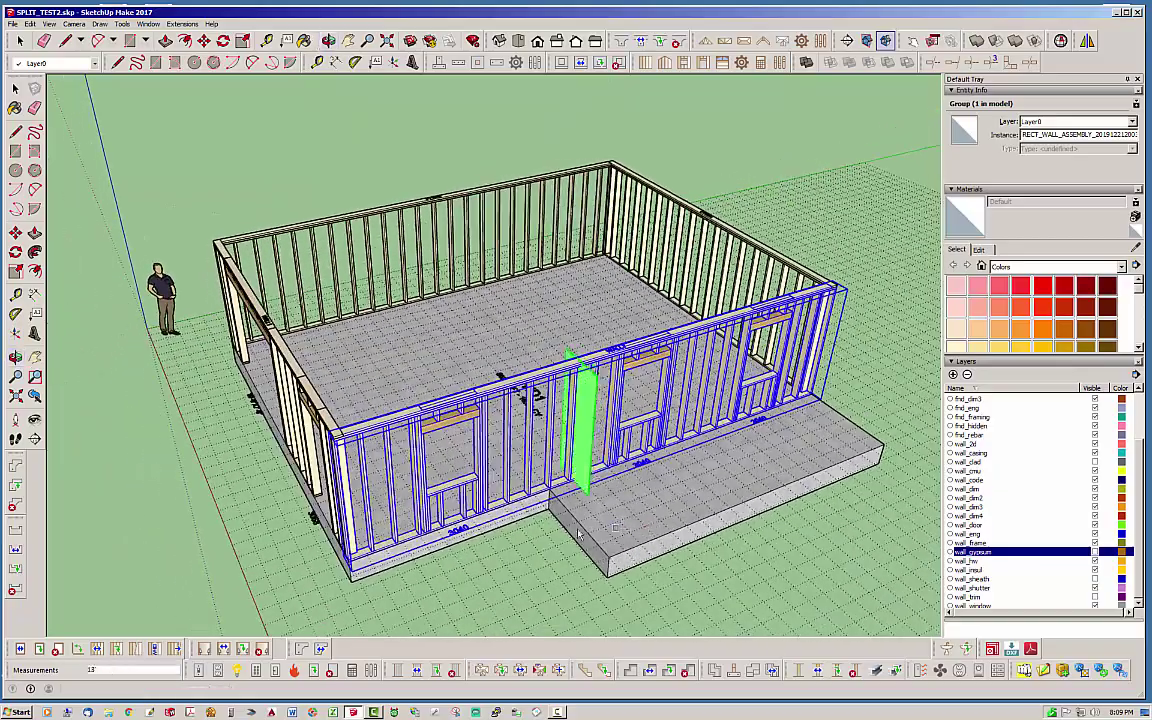
{"action": "scroll", "coordinate": [578, 533], "scroll_direction": "up", "scroll_amount": 5}
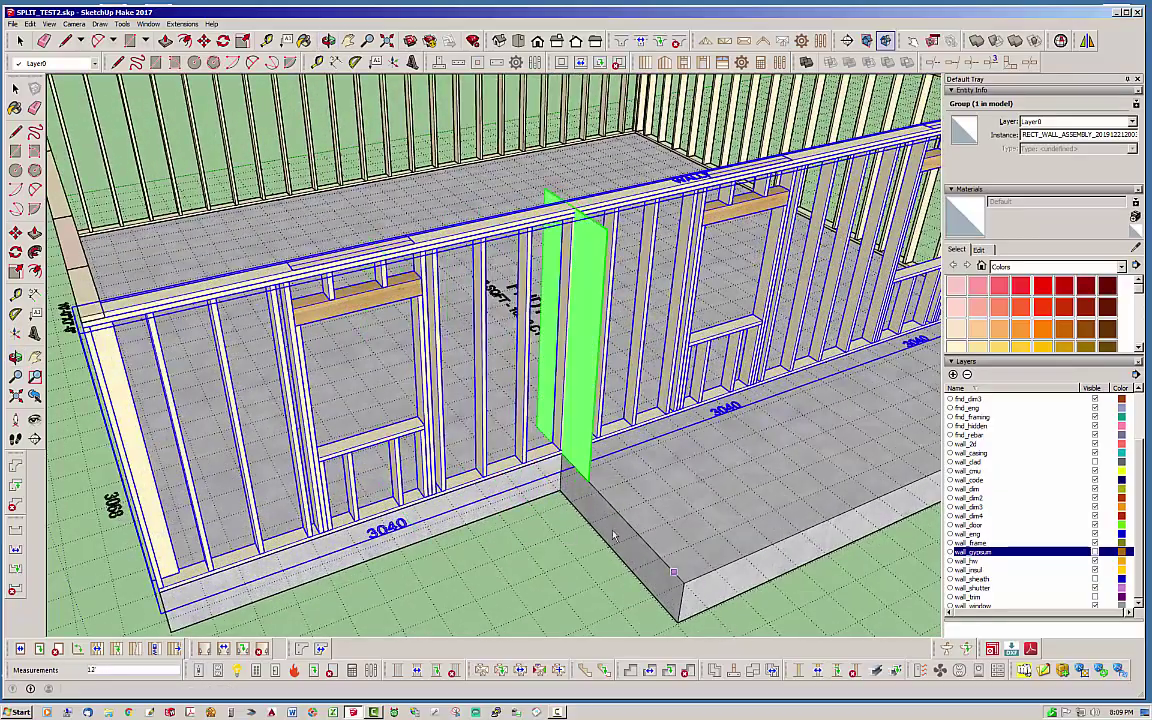
{"action": "scroll", "coordinate": [613, 535], "scroll_direction": "down", "scroll_amount": 2}
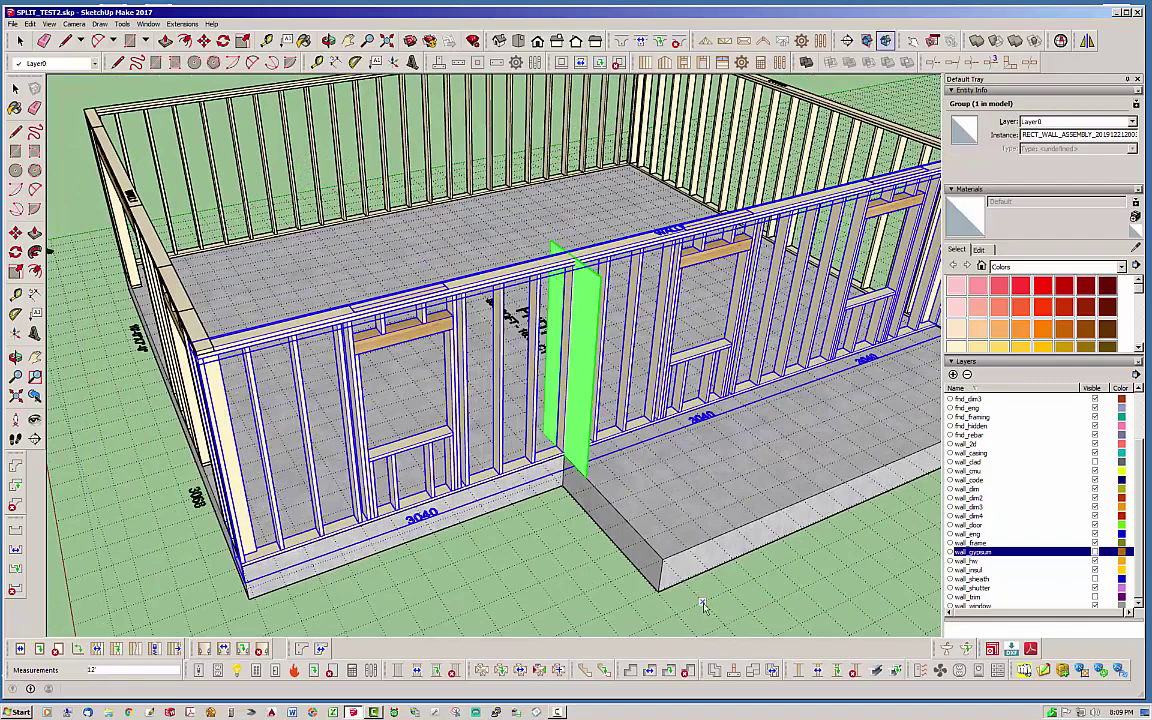
{"action": "left_click", "coordinate": [637, 548]}
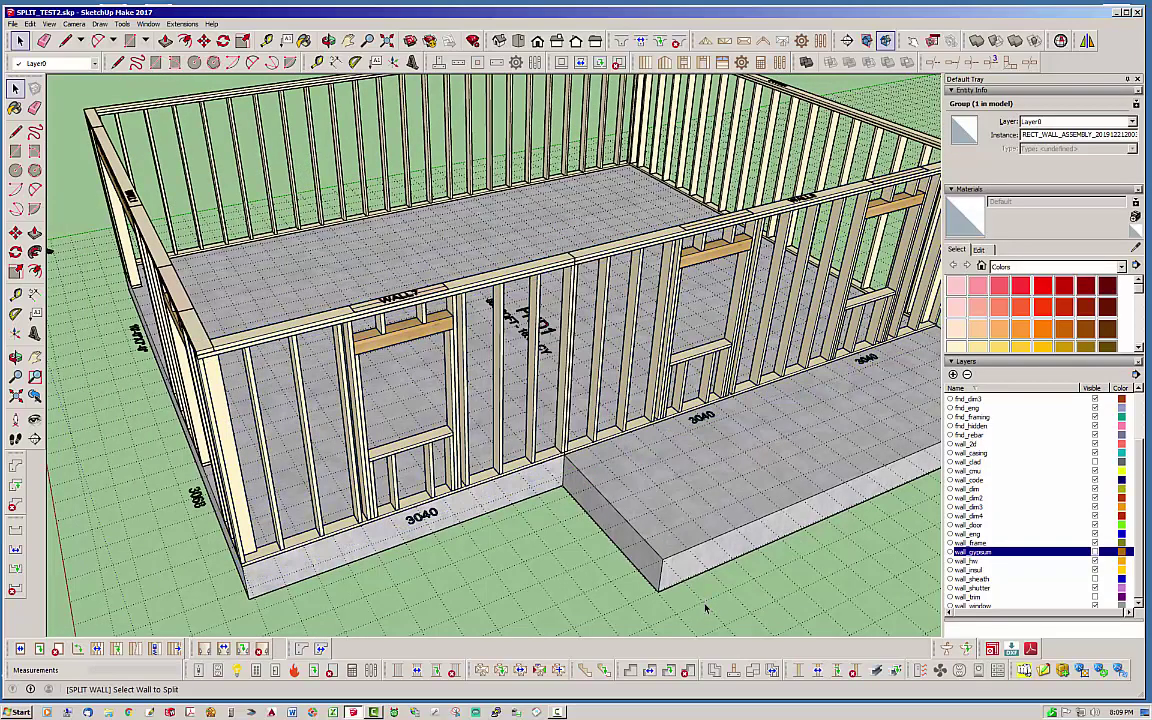
{"action": "middle_click_drag", "start_coordinate": [487, 302], "coordinate": [379, 301]}
{"action": "scroll", "coordinate": [483, 252], "scroll_direction": "up", "scroll_amount": 3}
{"action": "scroll", "coordinate": [379, 301], "scroll_direction": "down", "scroll_amount": 5}
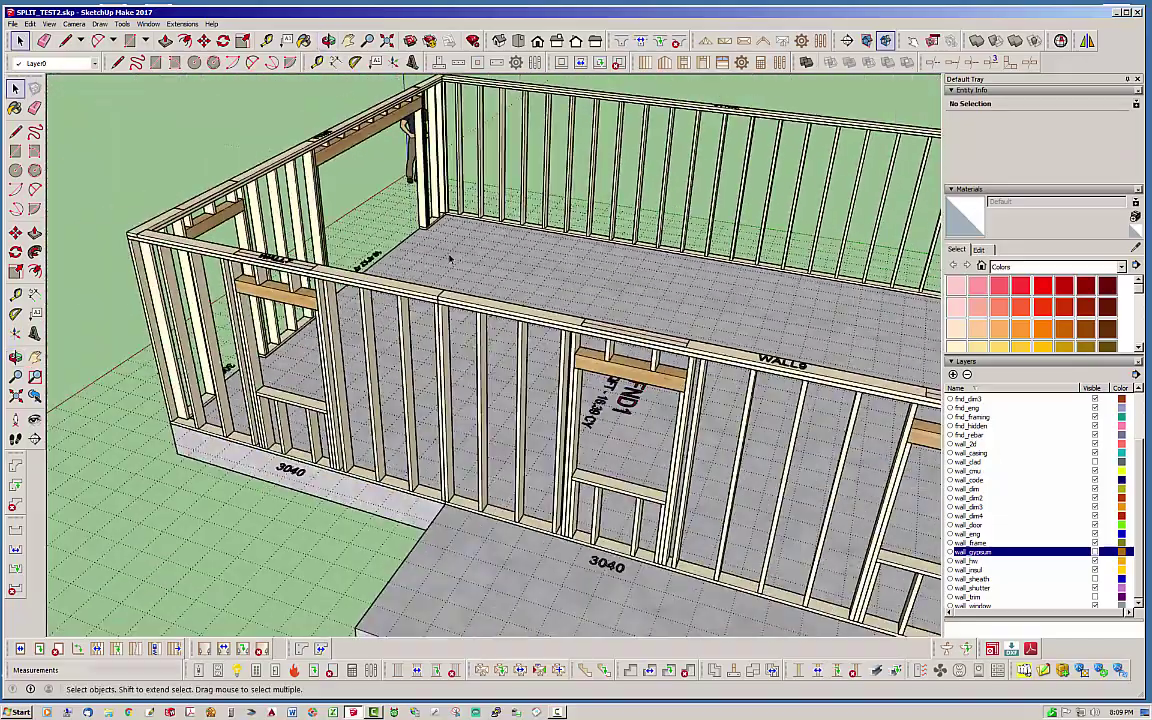
{"action": "middle_click_drag", "start_coordinate": [450, 257], "coordinate": [333, 338]}
{"action": "left_click", "coordinate": [336, 308]}
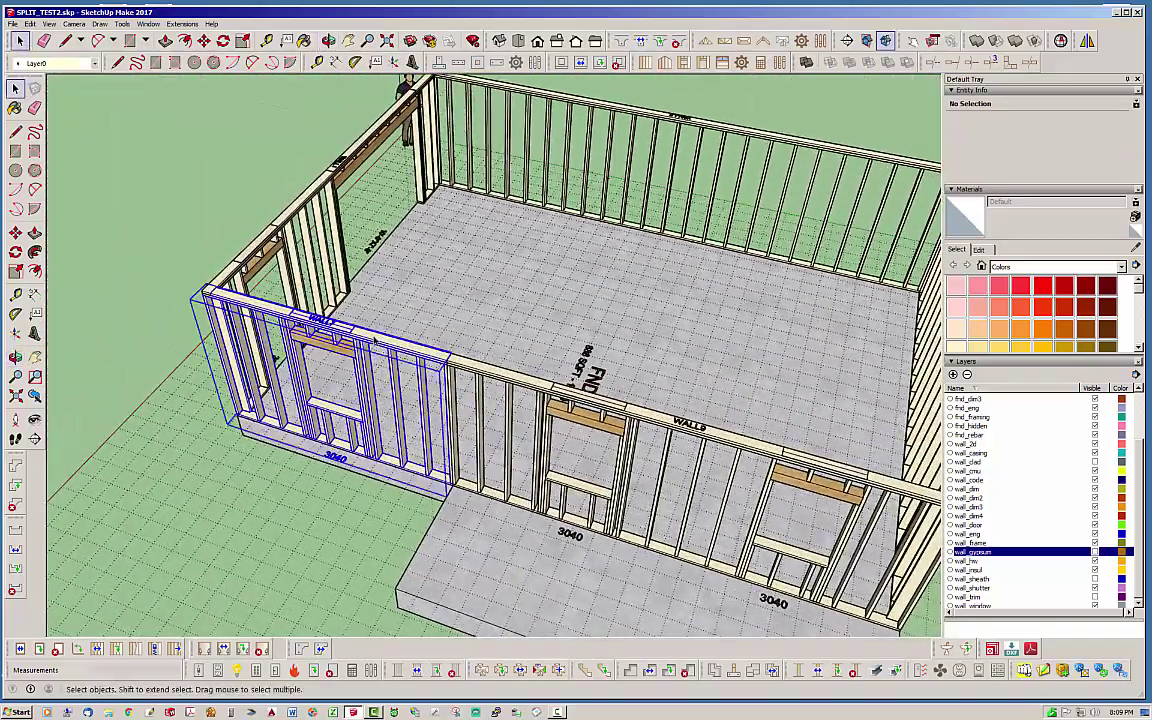
{"action": "left_click", "coordinate": [477, 378]}
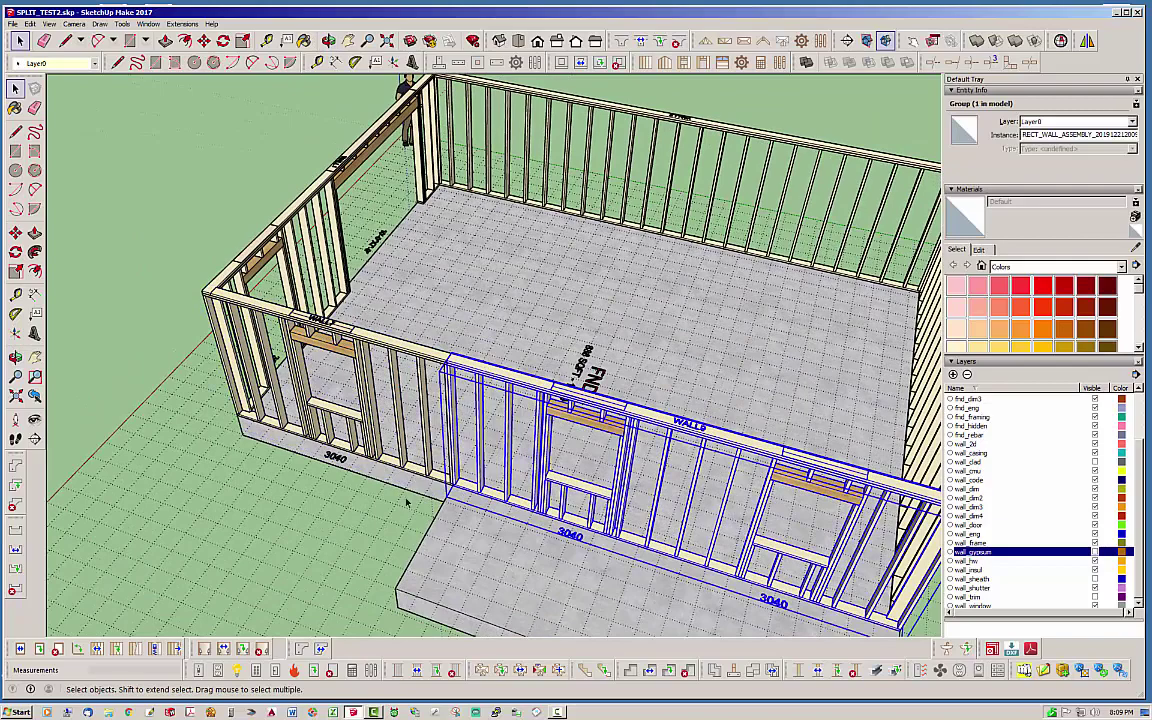
{"action": "middle_click_drag", "start_coordinate": [394, 469], "coordinate": [458, 458]}
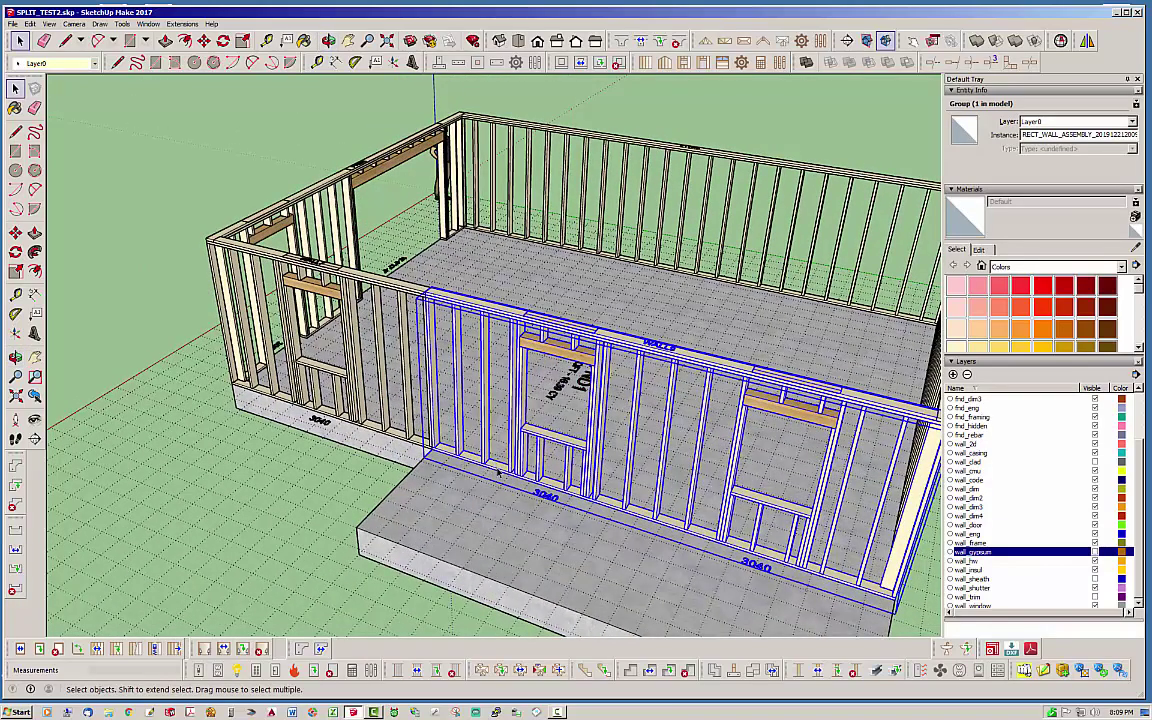
{"action": "scroll", "coordinate": [193, 319], "scroll_direction": "down", "scroll_amount": 2}
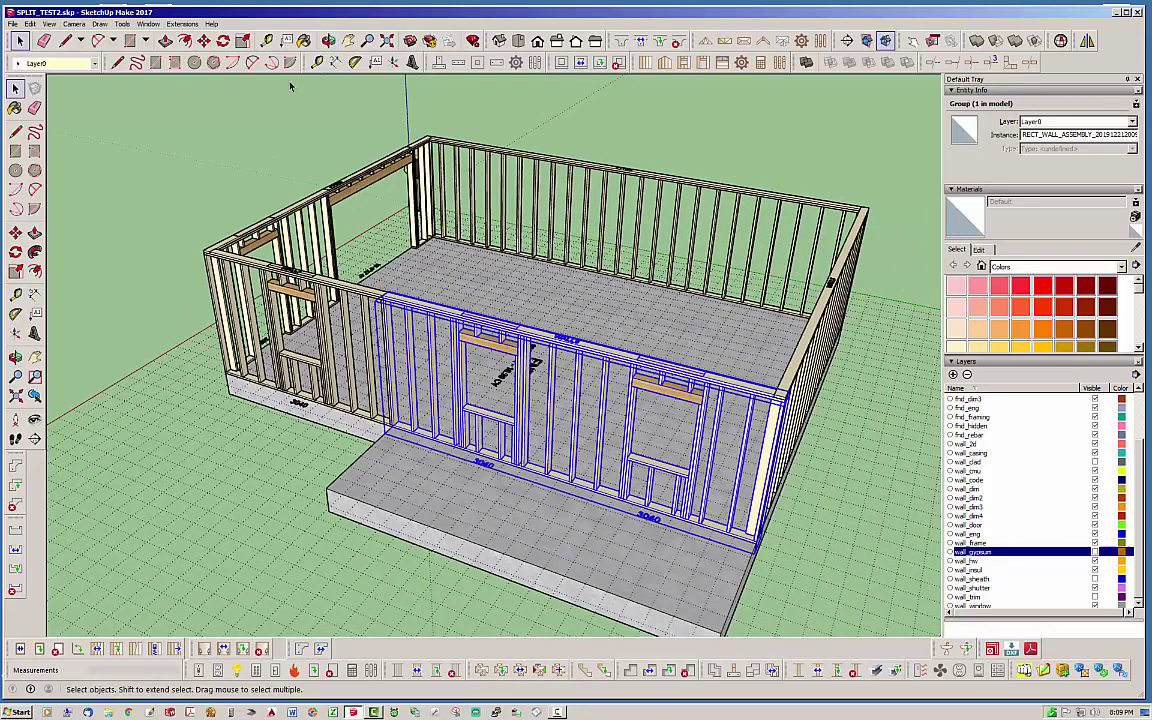
{"action": "left_click", "coordinate": [203, 40]}
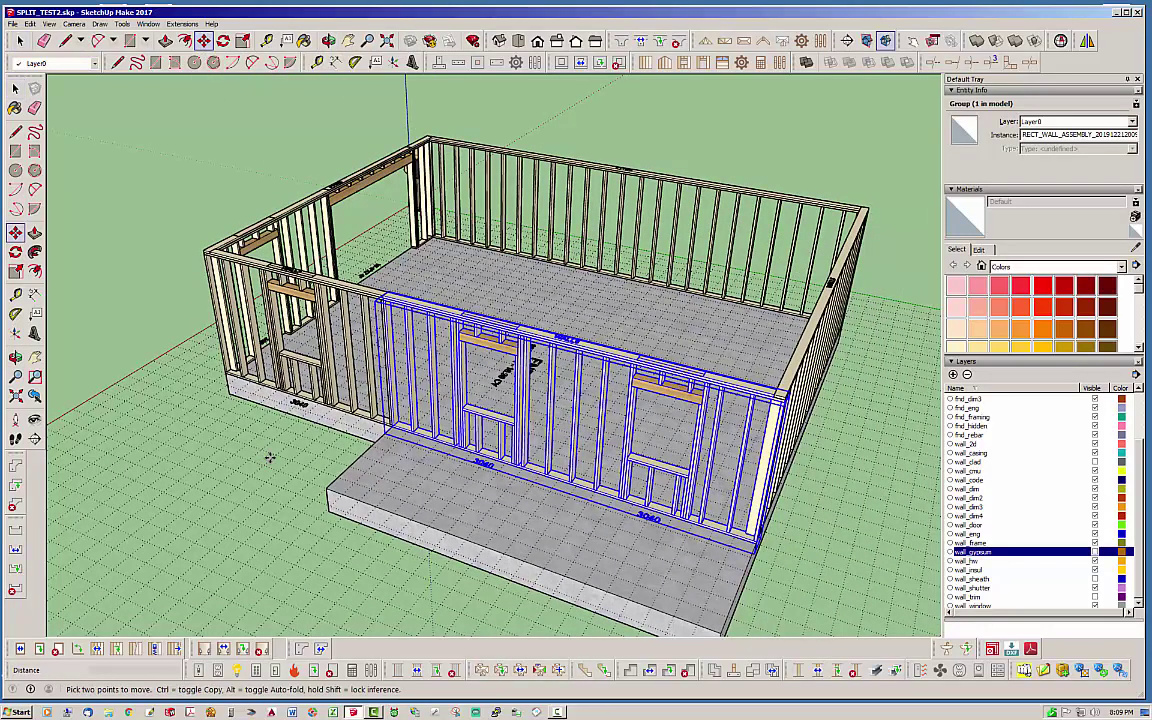
{"action": "left_click", "coordinate": [266, 458]}
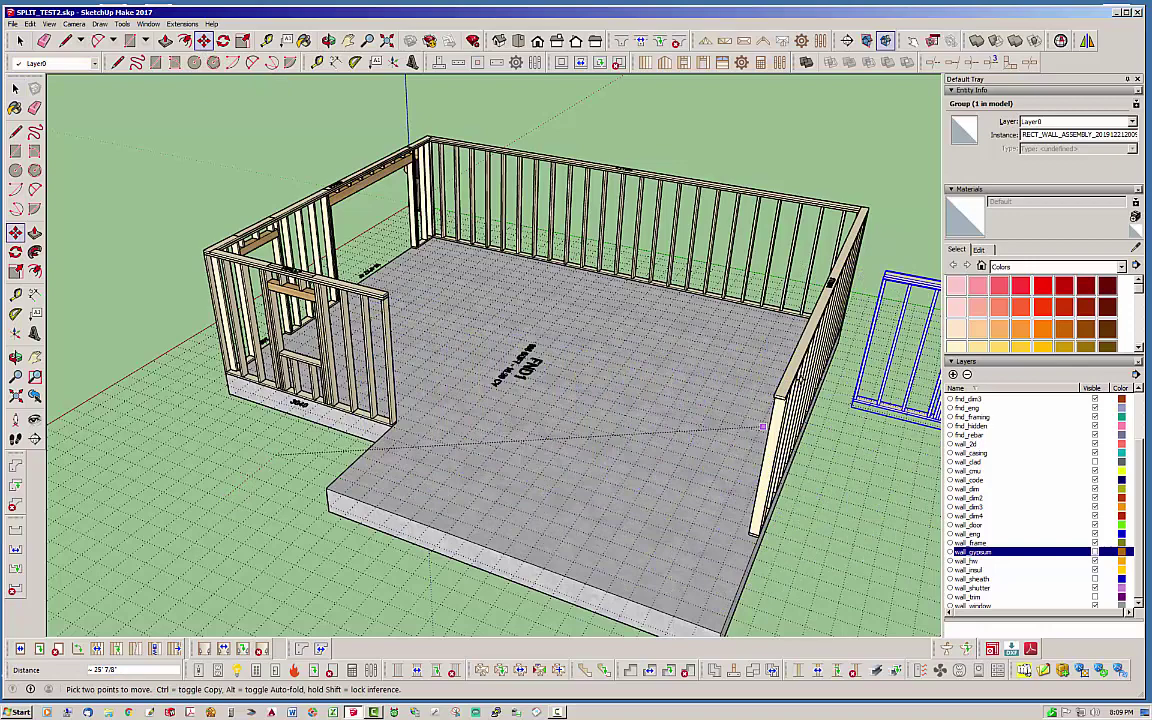
{"action": "left_click", "coordinate": [336, 459]}
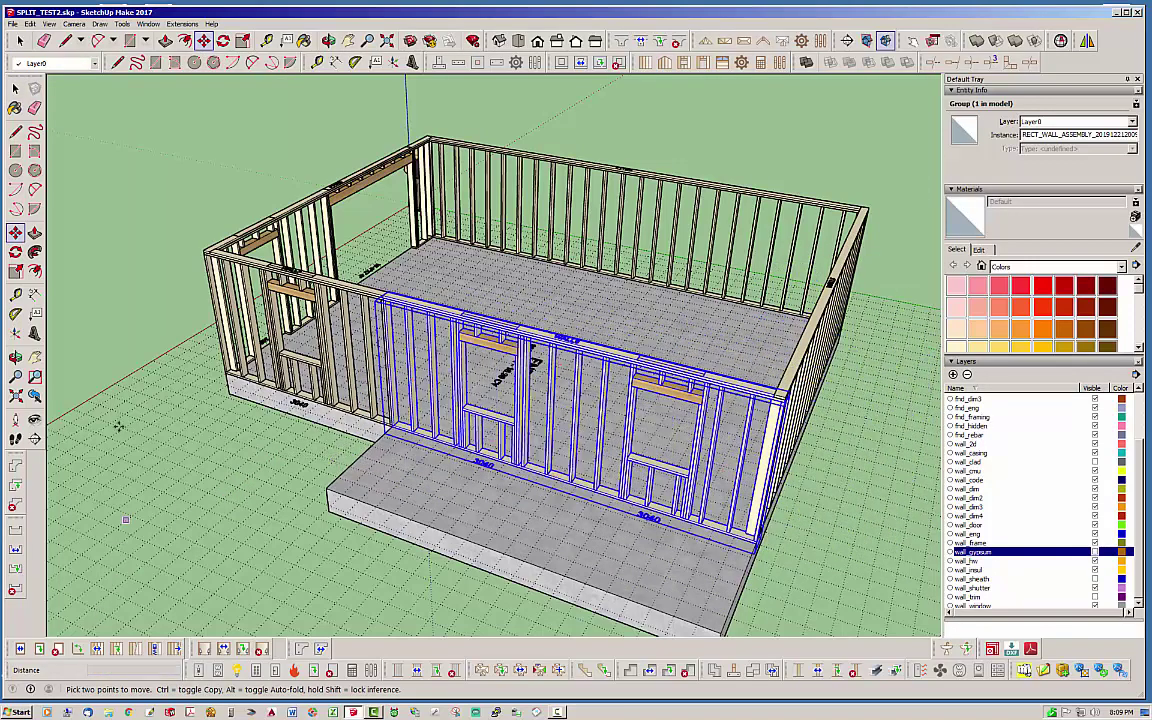
{"action": "left_click", "coordinate": [19, 39]}
{"action": "left_click", "coordinate": [85, 149]}
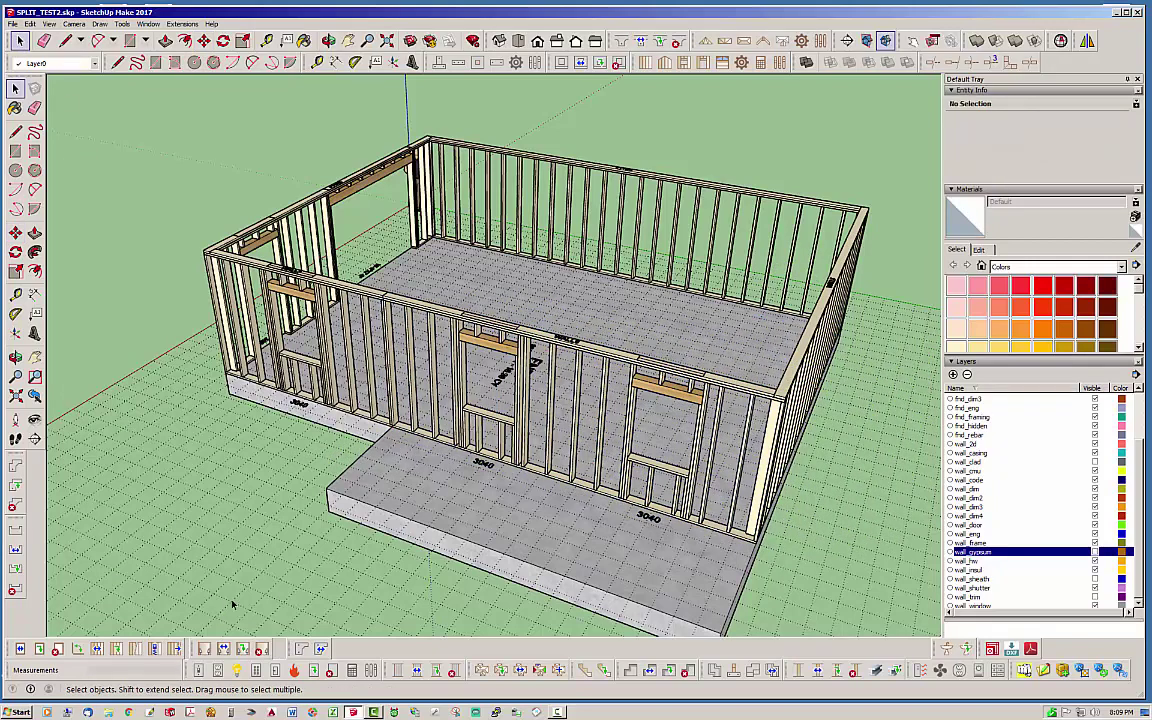
Step: Move the windowed front wall section forward to the stepped-out slab edge and inspect it
{"action": "left_click", "coordinate": [97, 650]}
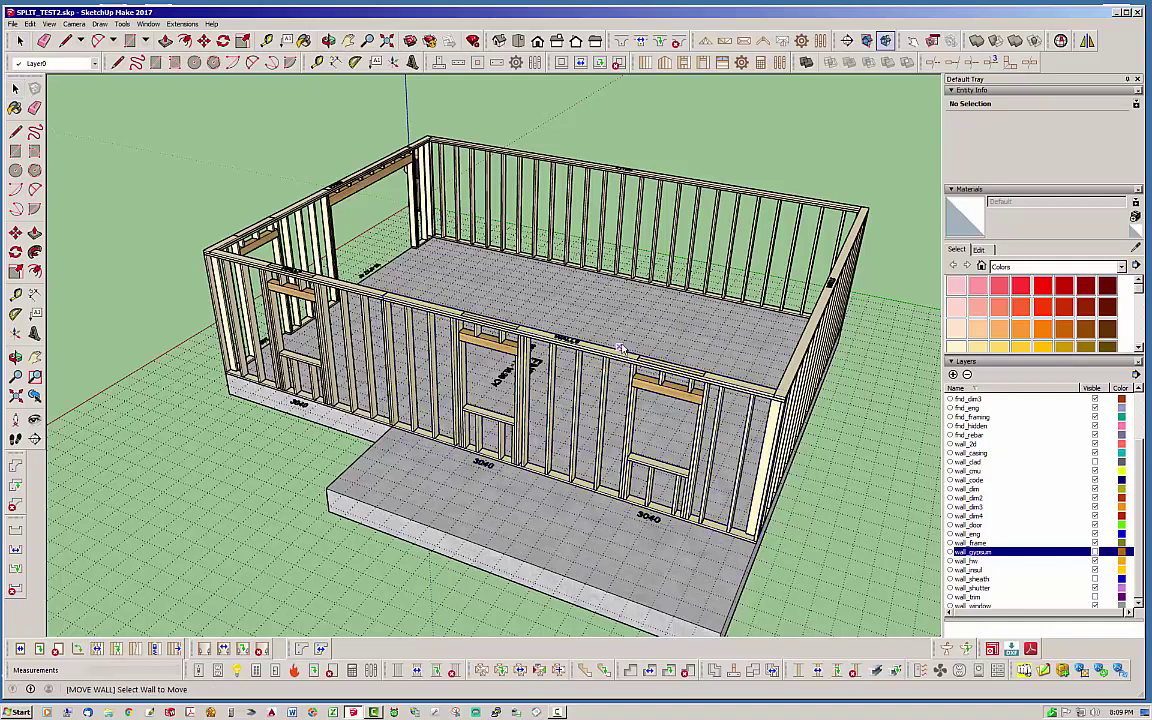
{"action": "left_click", "coordinate": [676, 430]}
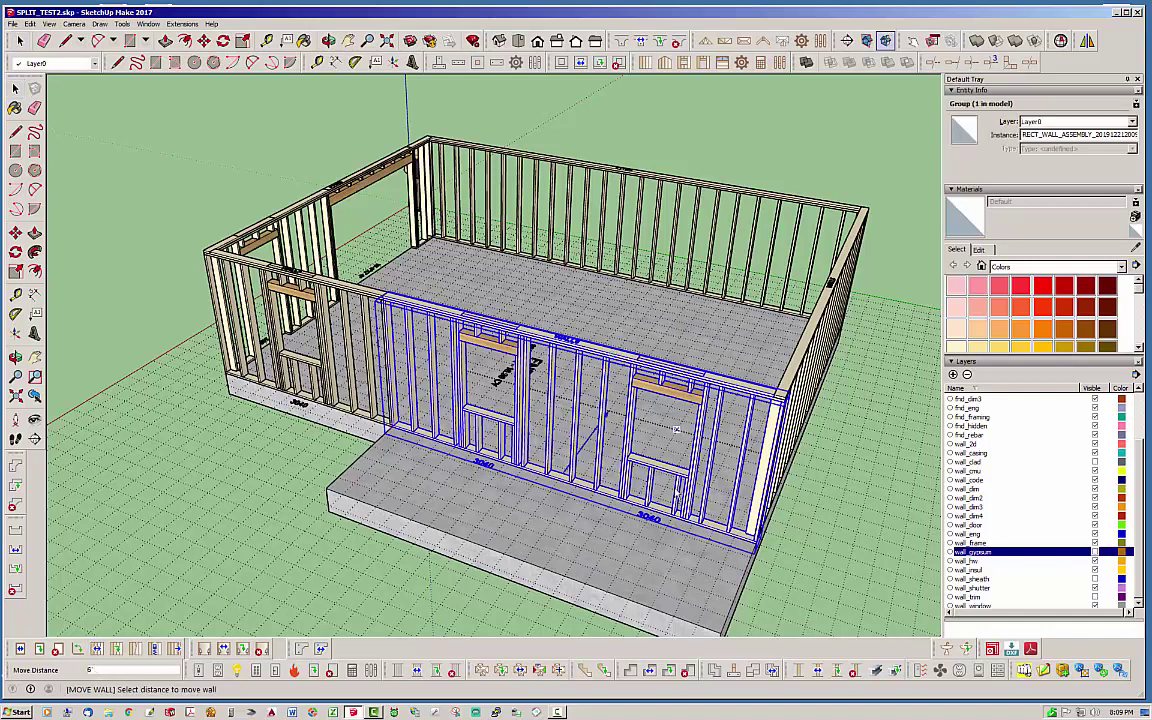
{"action": "left_click", "coordinate": [523, 565]}
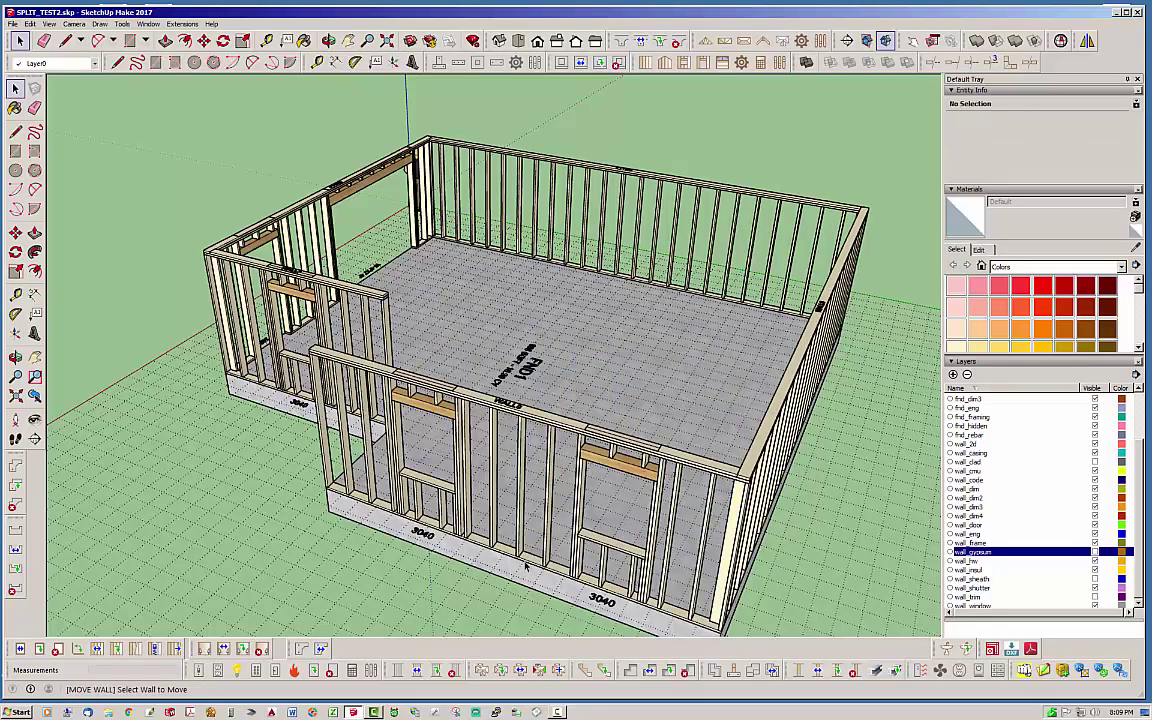
{"action": "middle_click_drag", "start_coordinate": [525, 564], "coordinate": [200, 455]}
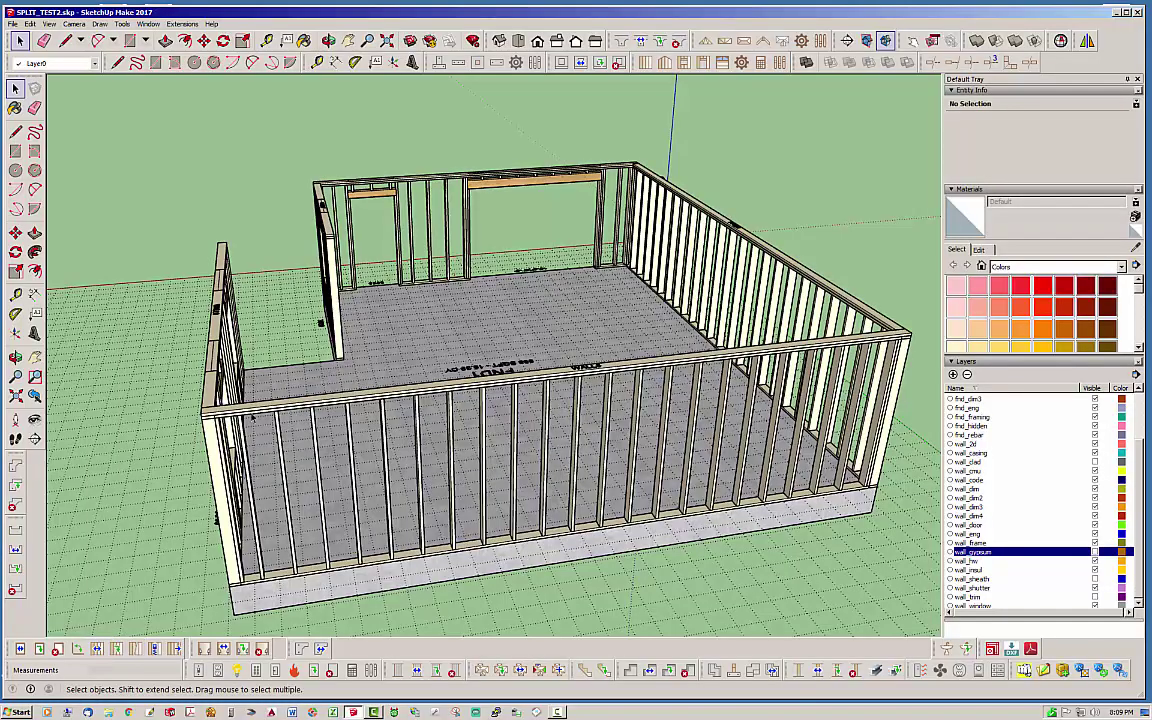
{"action": "middle_click_drag", "start_coordinate": [398, 441], "coordinate": [631, 319]}
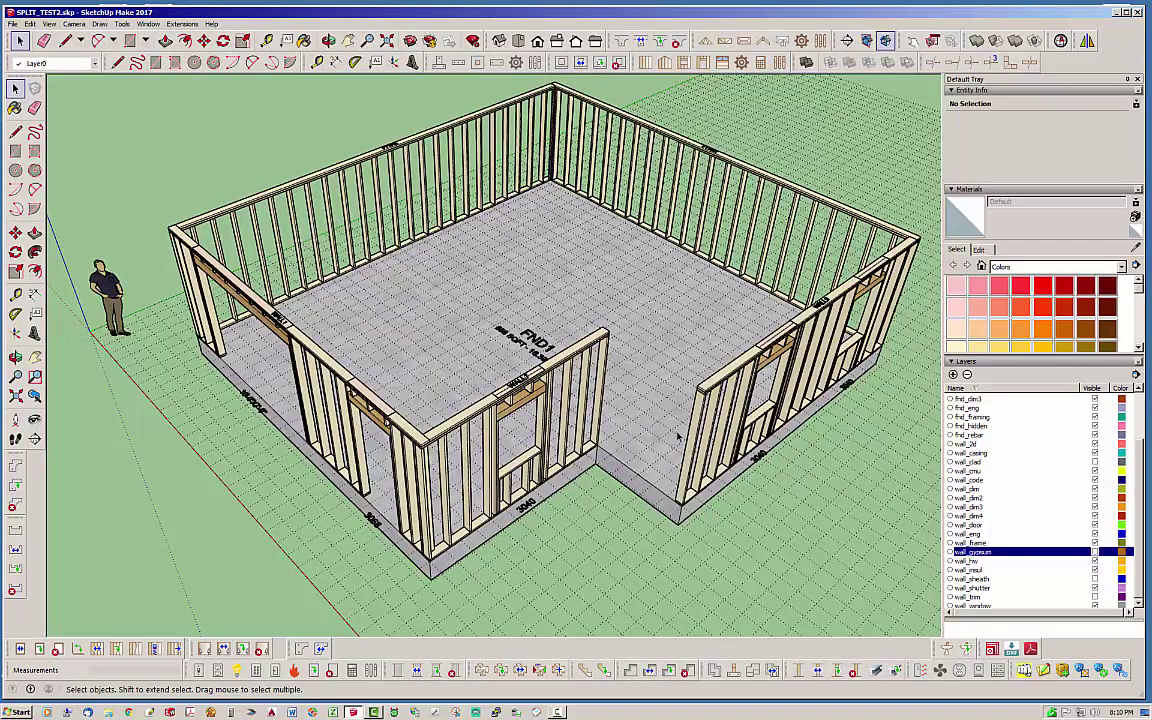
{"action": "middle_click_drag", "start_coordinate": [658, 442], "coordinate": [656, 386]}
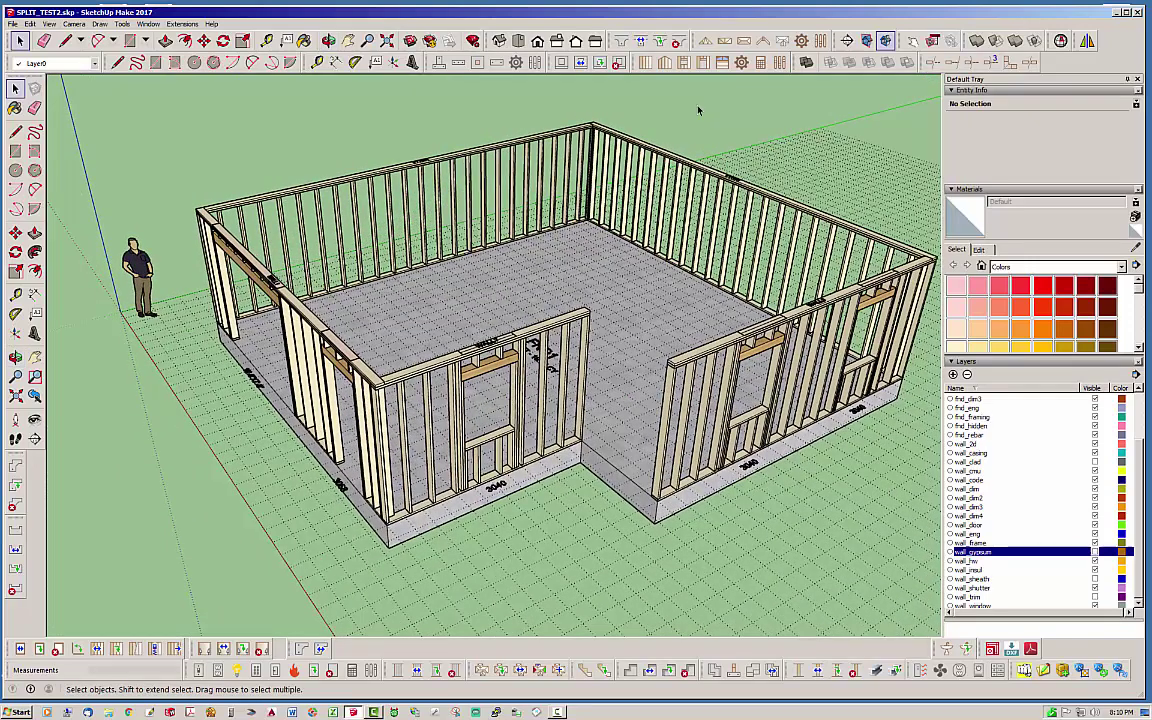
Step: Draw the 6 ft framed wall WALL10 between the two slab corners, closing the gap
{"action": "left_click", "coordinate": [645, 63]}
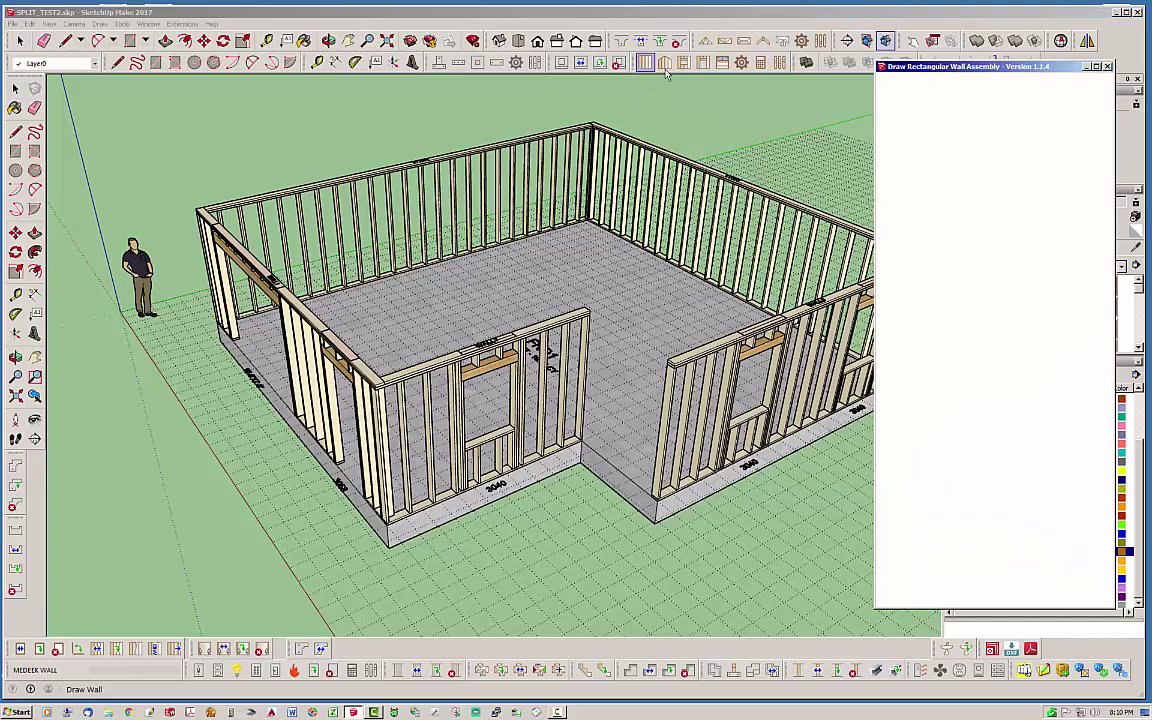
{"action": "scroll", "coordinate": [557, 432], "scroll_direction": "up", "scroll_amount": 10}
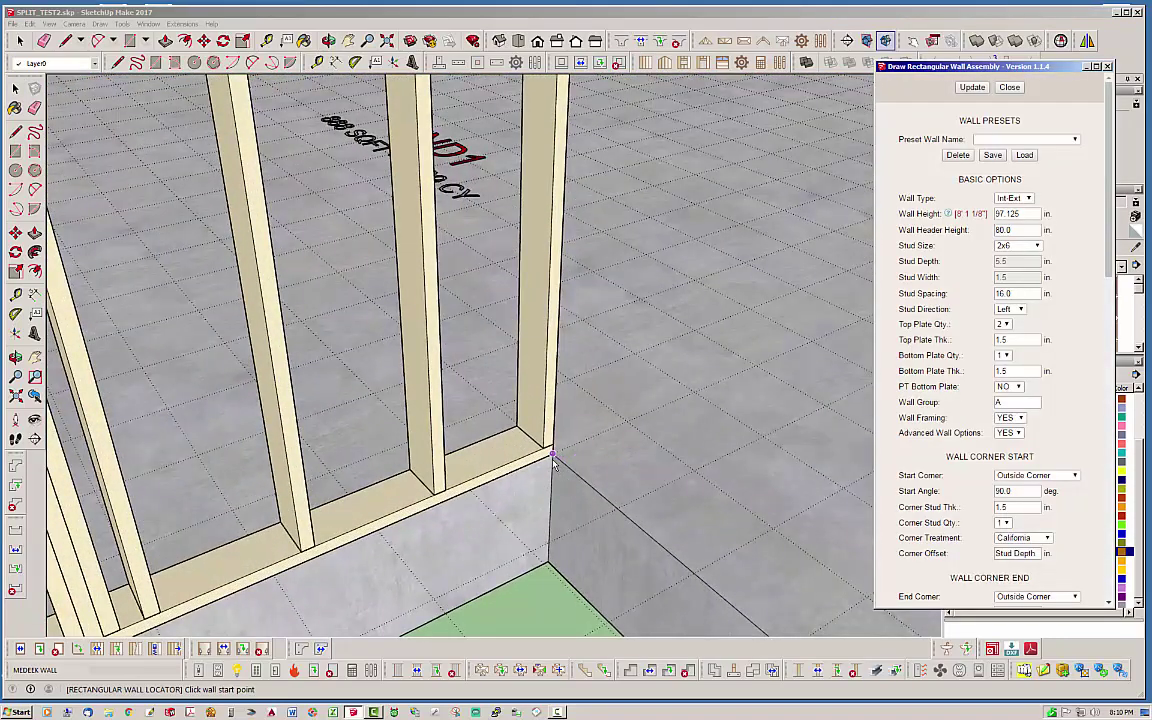
{"action": "left_click", "coordinate": [553, 457]}
{"action": "scroll", "coordinate": [527, 360], "scroll_direction": "down", "scroll_amount": 5}
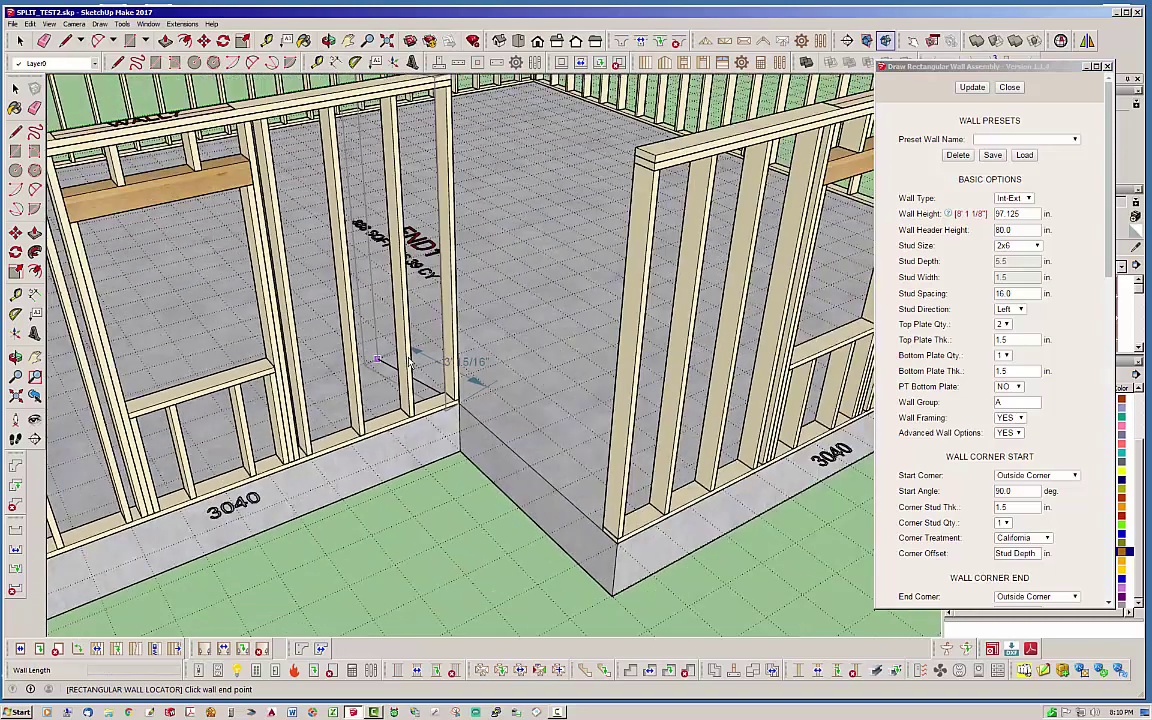
{"action": "scroll", "coordinate": [656, 558], "scroll_direction": "up", "scroll_amount": 5}
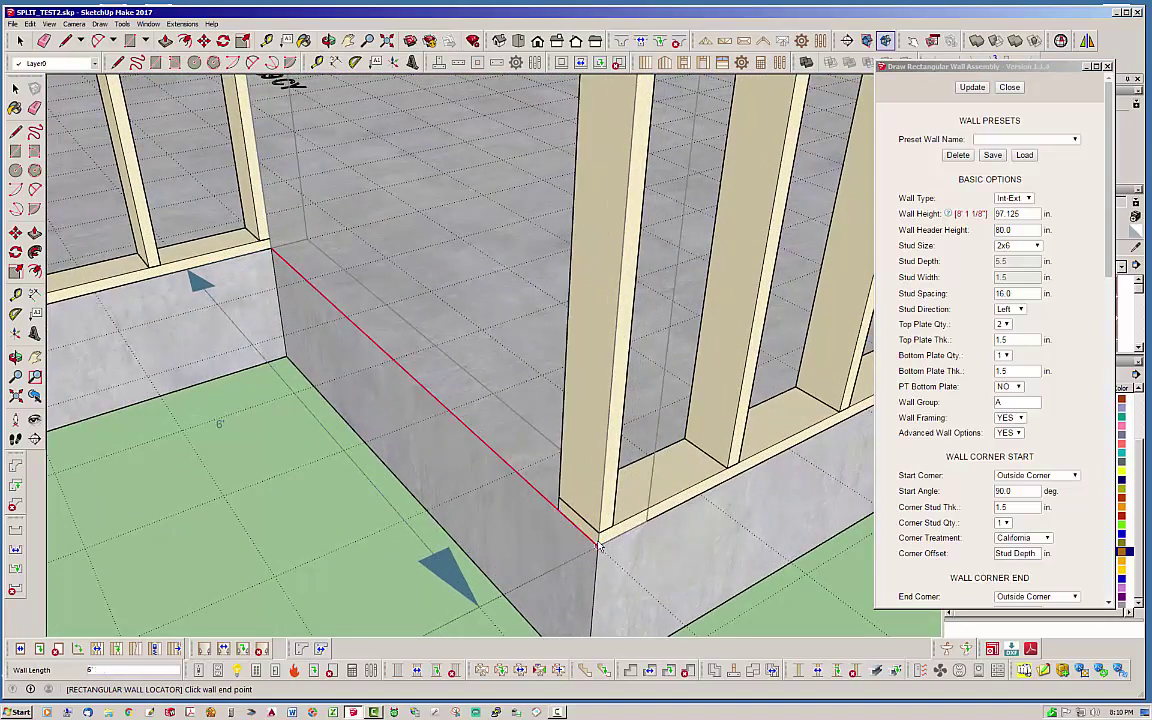
{"action": "left_click", "coordinate": [597, 548]}
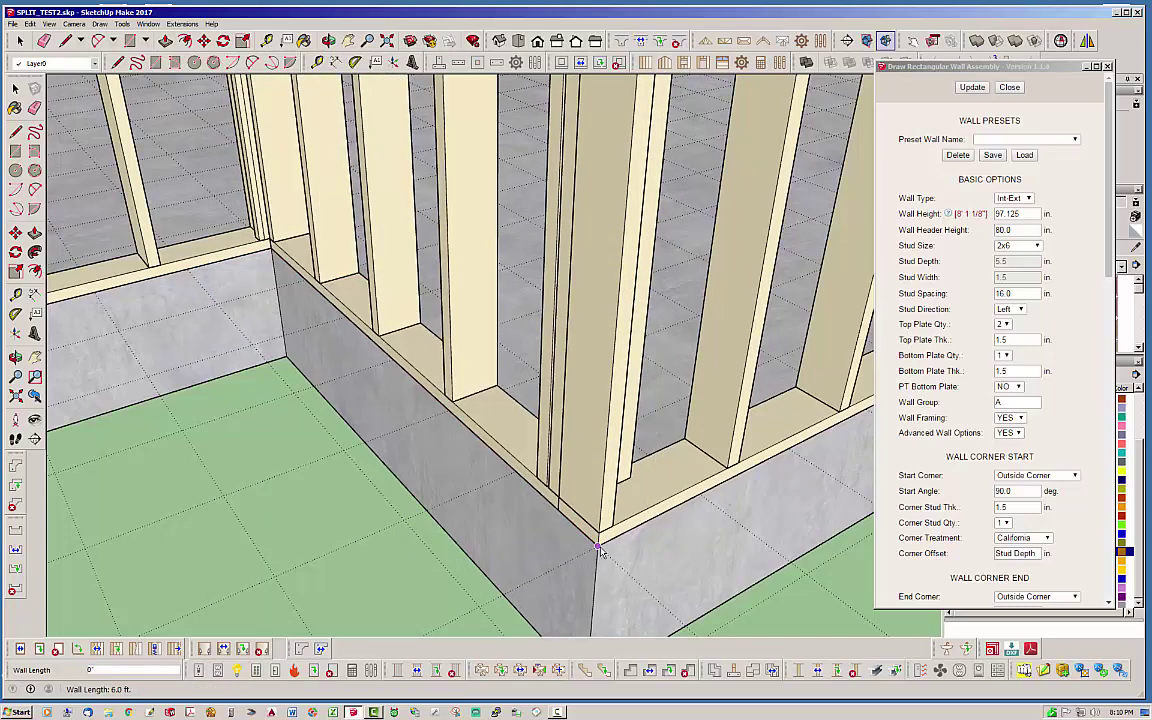
{"action": "key", "text": "space"}
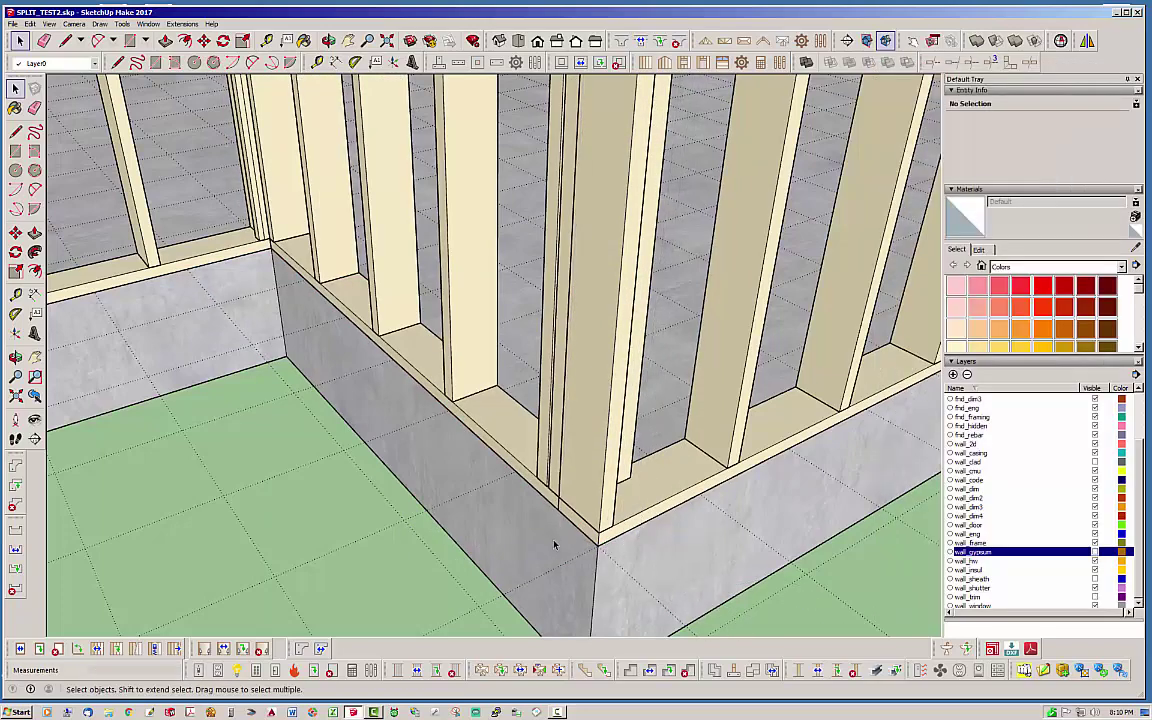
{"action": "scroll", "coordinate": [600, 545], "scroll_direction": "down", "scroll_amount": 5}
{"action": "scroll", "coordinate": [614, 558], "scroll_direction": "down", "scroll_amount": 5}
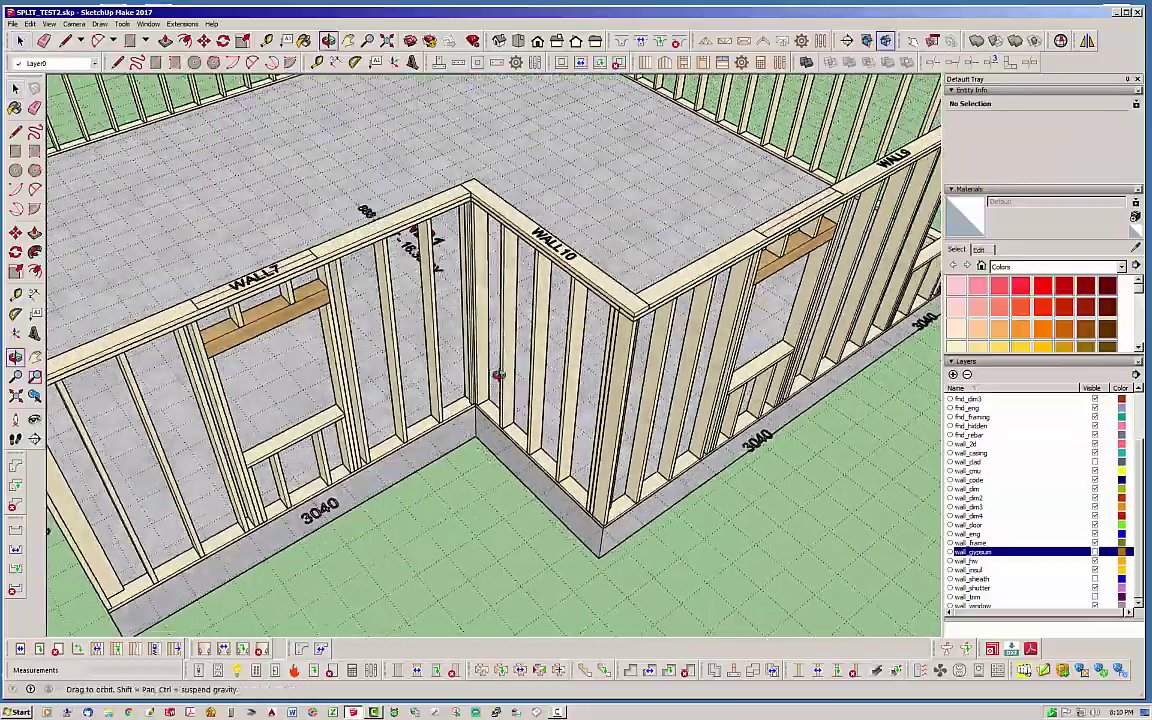
{"action": "mouse_move", "coordinate": [431, 247]}
{"action": "middle_mouse_down"}
{"action": "mouse_move", "coordinate": [319, 378]}
{"action": "mouse_move", "coordinate": [612, 392]}
{"action": "mouse_move", "coordinate": [700, 300]}
{"action": "mouse_move", "coordinate": [637, 190]}
{"action": "middle_mouse_up"}
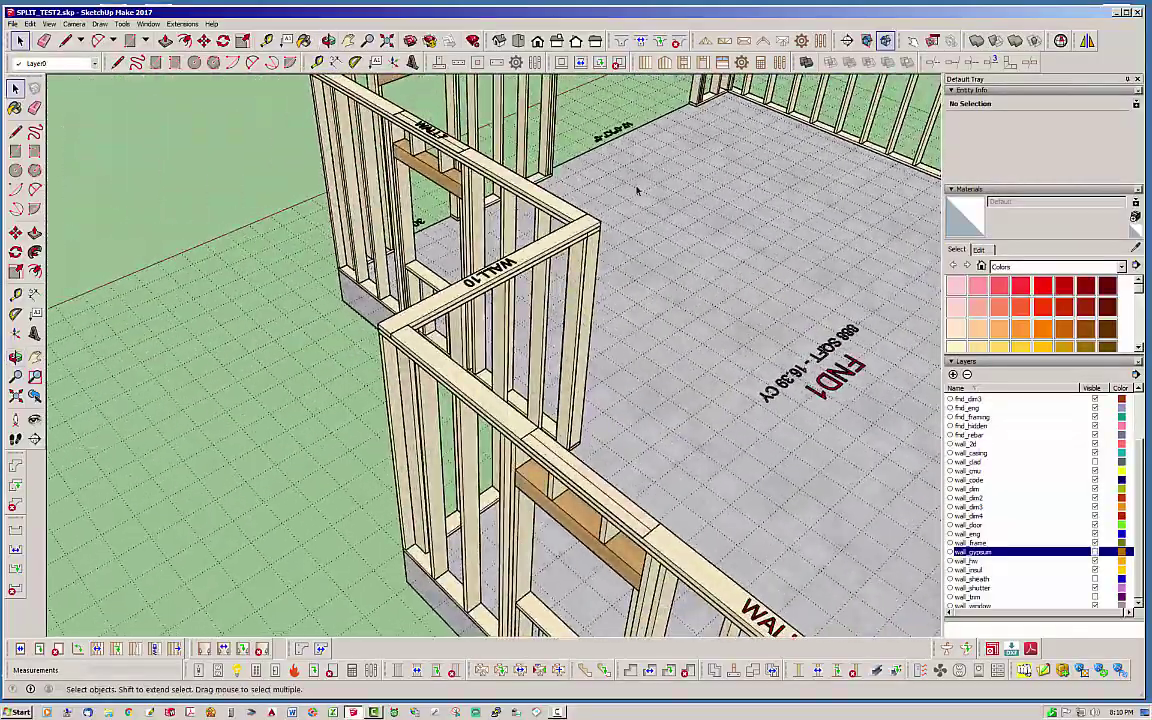
{"action": "scroll", "coordinate": [300, 327], "scroll_direction": "down", "scroll_amount": 8}
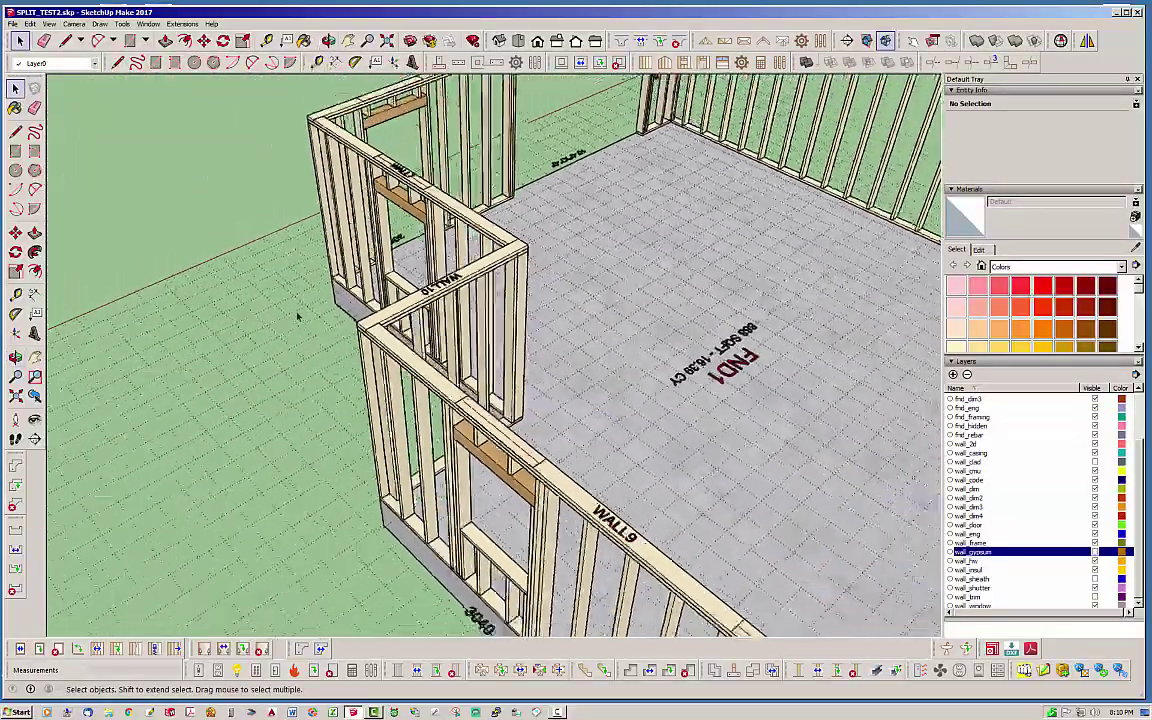
Step: Turn the wall_sheath, wall_clad and wall_trim layers back on to show siding and trim
{"action": "middle_click_drag", "start_coordinate": [296, 332], "coordinate": [902, 360]}
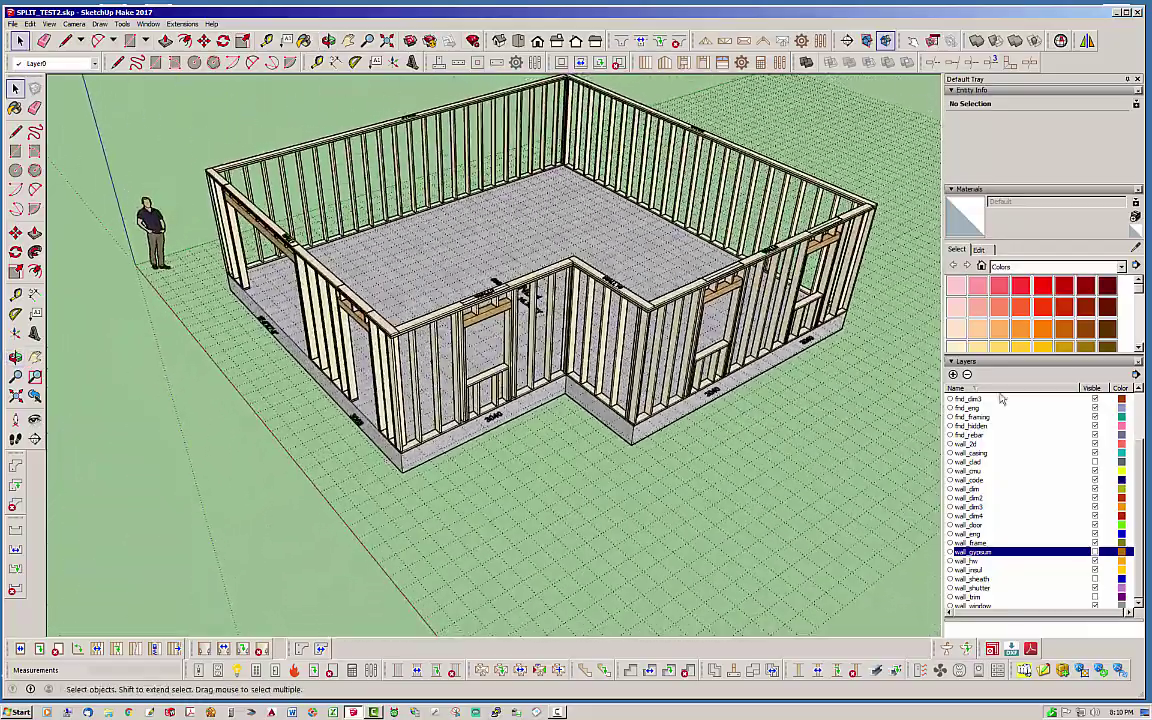
{"action": "left_click", "coordinate": [1095, 579]}
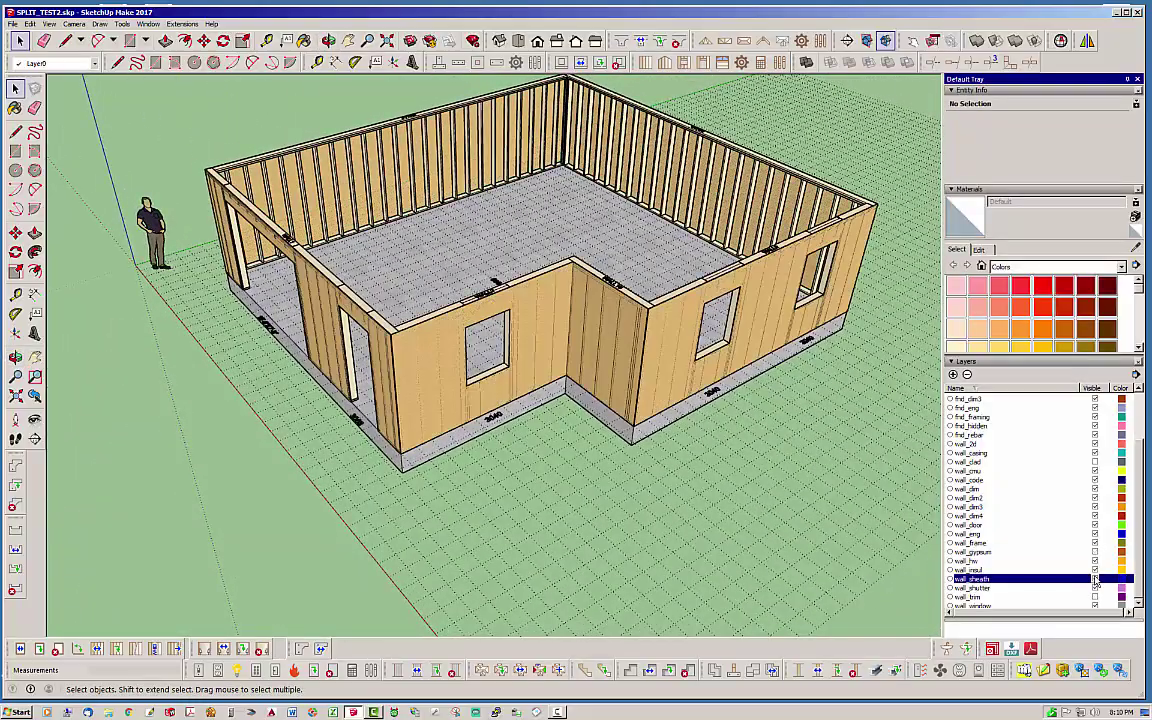
{"action": "left_click", "coordinate": [1095, 462]}
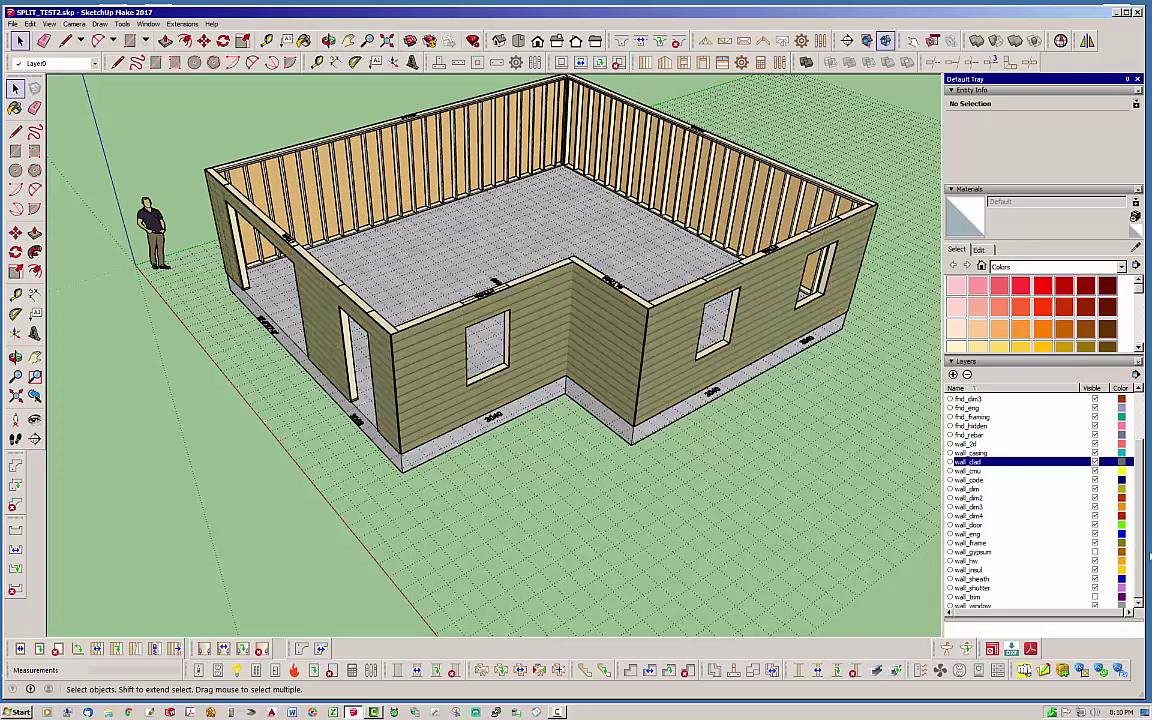
{"action": "left_click", "coordinate": [1095, 597]}
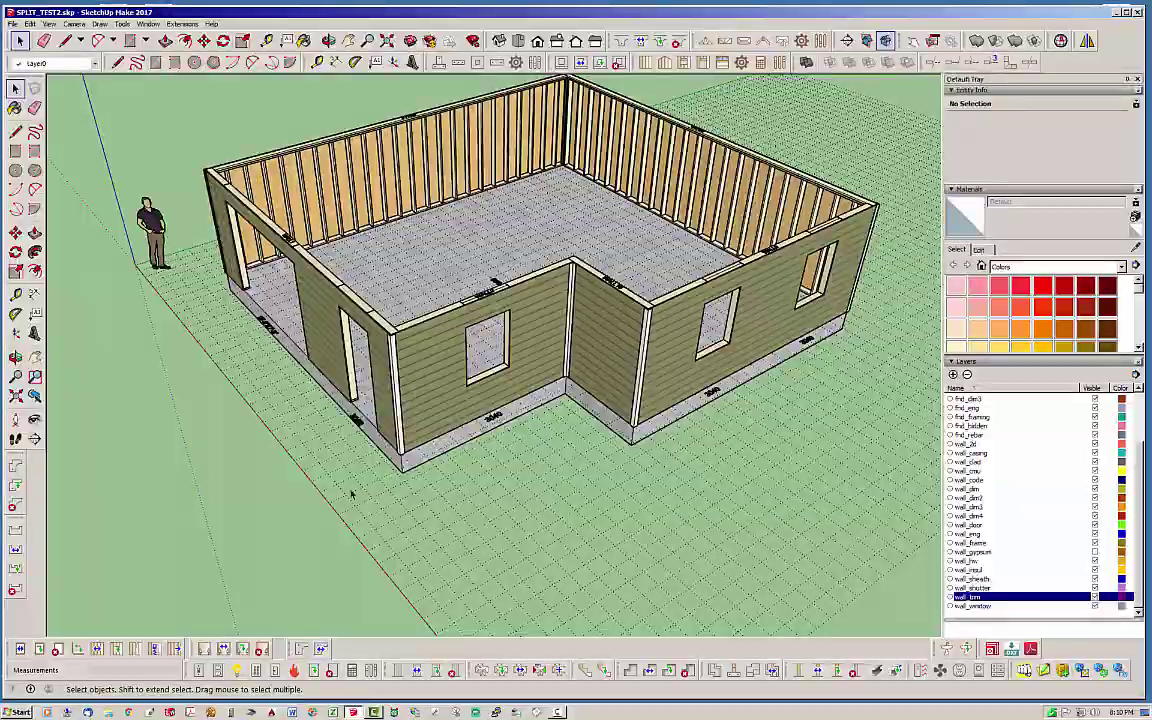
{"action": "middle_click_drag", "start_coordinate": [350, 491], "coordinate": [450, 300]}
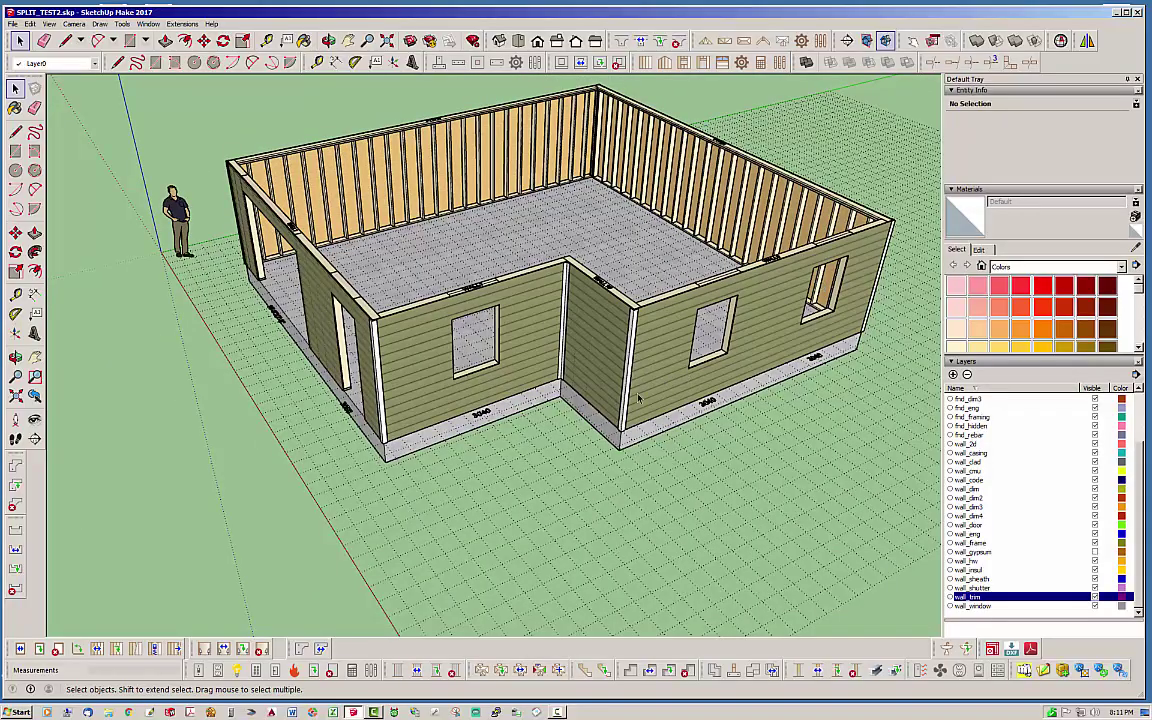
{"action": "middle_click_drag", "start_coordinate": [657, 441], "coordinate": [352, 410]}
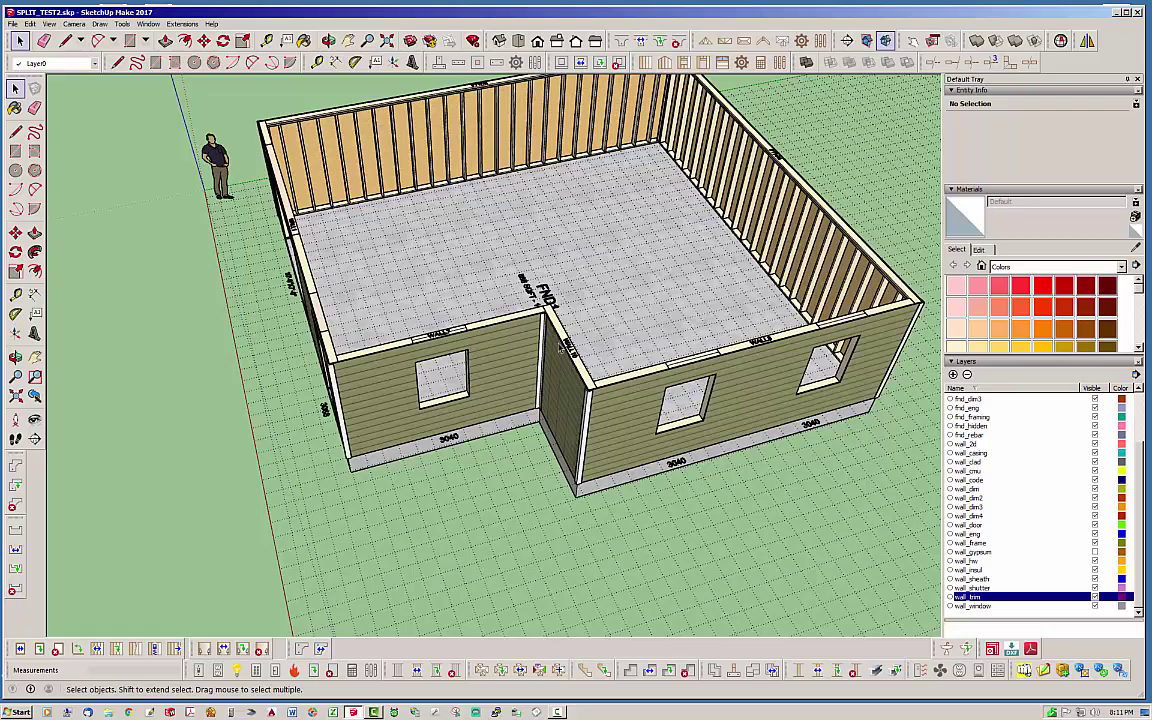
{"action": "middle_click_drag", "start_coordinate": [518, 405], "coordinate": [550, 420]}
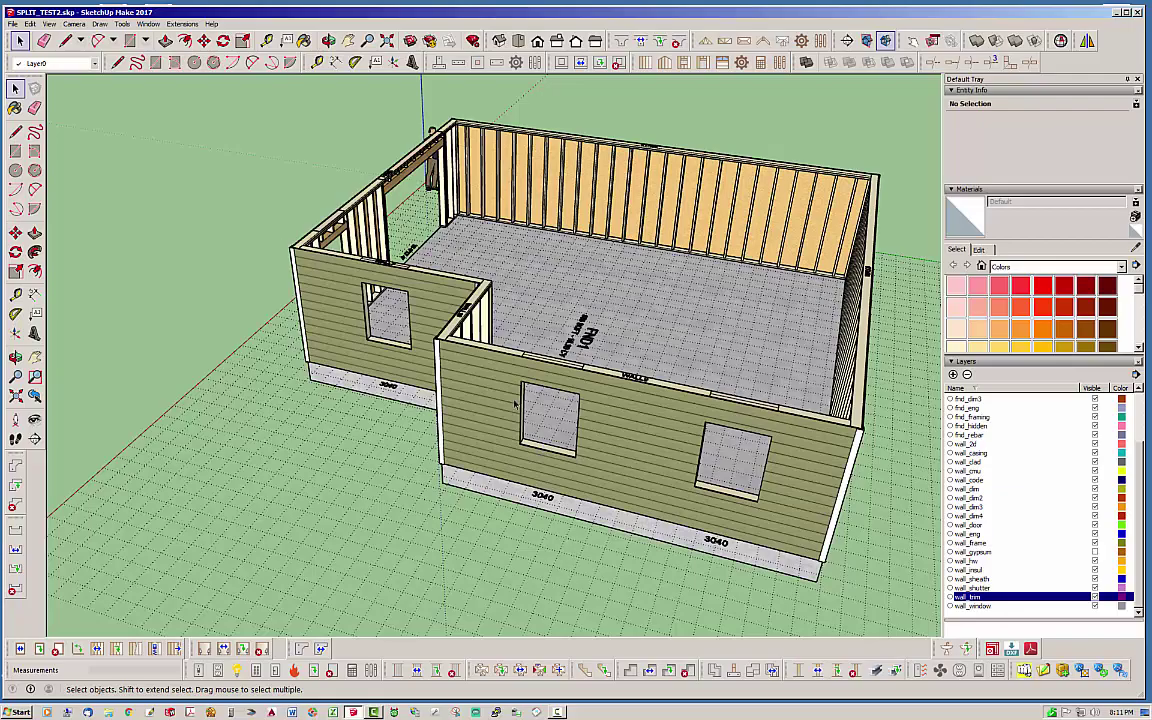
{"action": "middle_click_drag", "start_coordinate": [388, 470], "coordinate": [685, 450]}
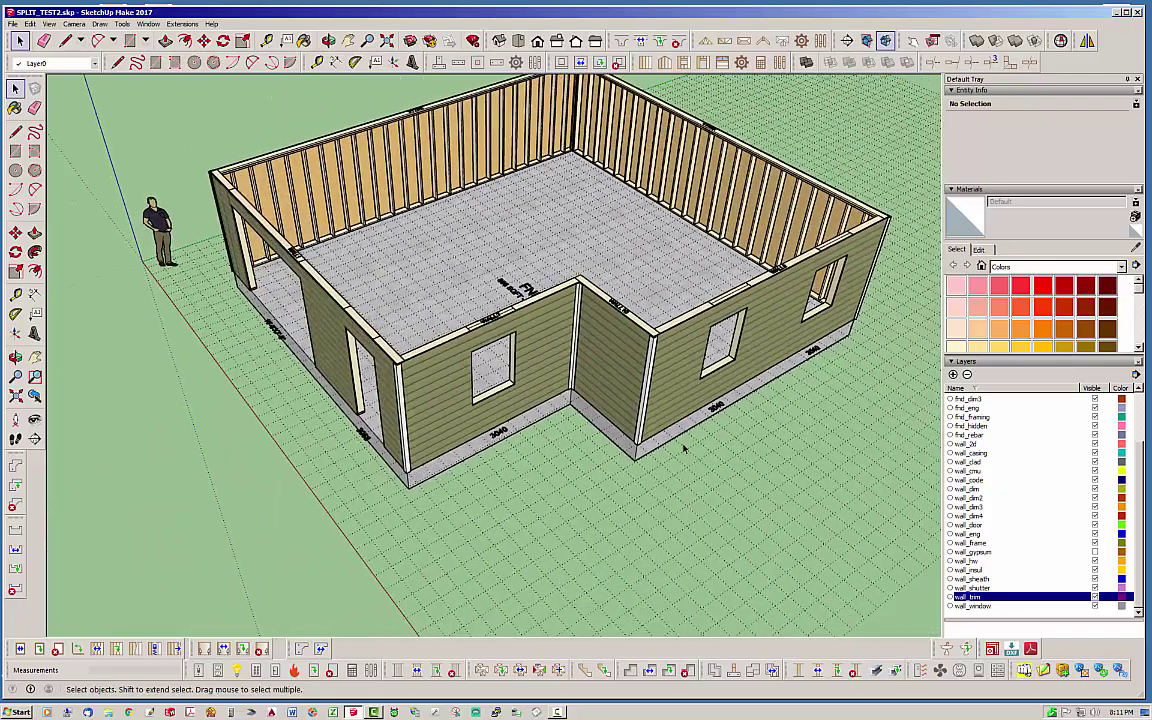
{"action": "middle_click_drag", "start_coordinate": [616, 466], "coordinate": [463, 368]}
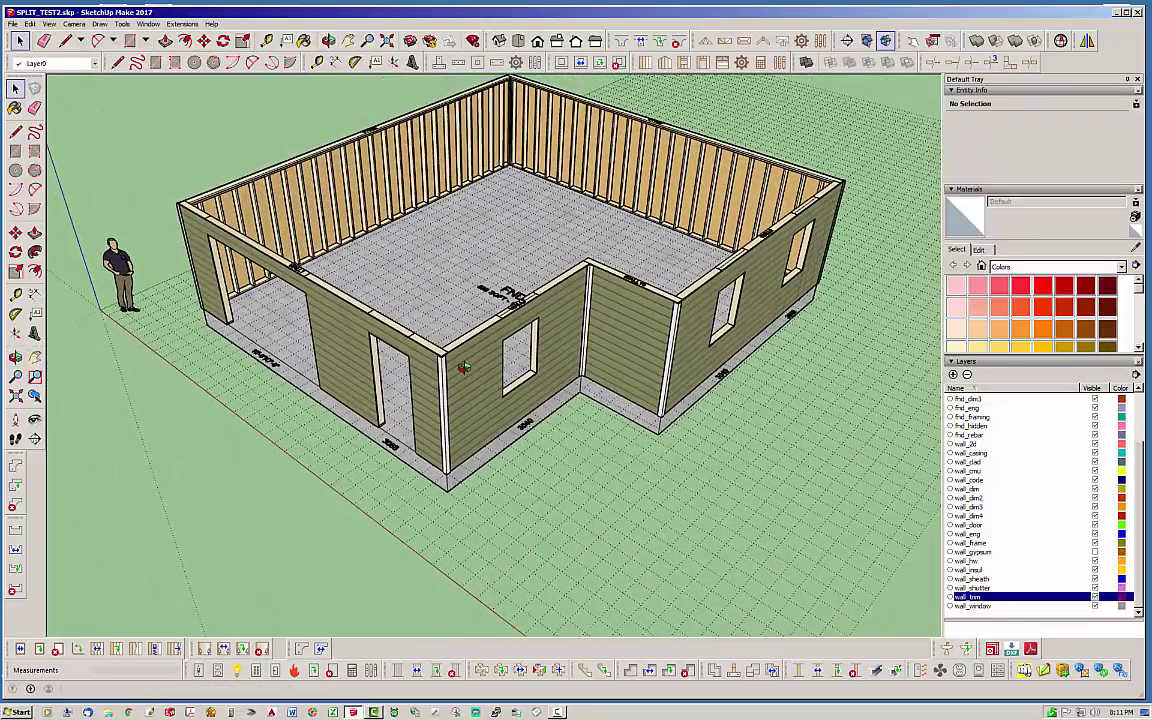
{"action": "middle_click_drag", "start_coordinate": [463, 368], "coordinate": [300, 395]}
{"action": "middle_click_drag", "start_coordinate": [244, 369], "coordinate": [366, 394]}
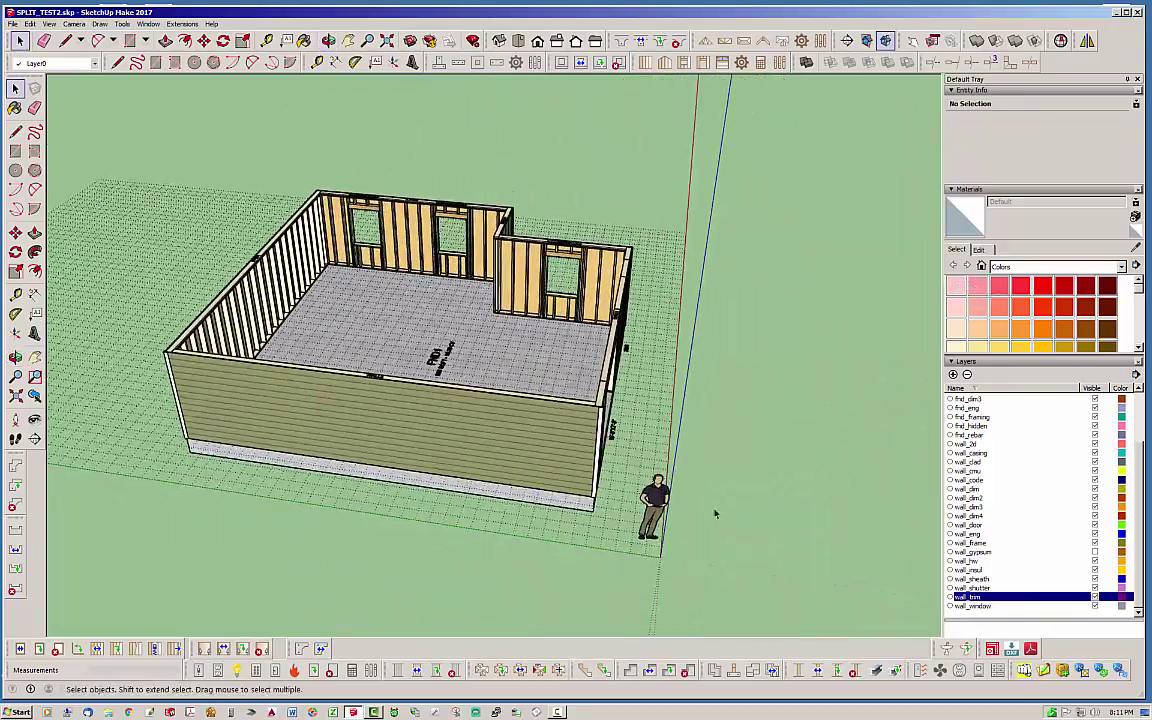
Step: Split the long plain clad wall at two positions, leaving three separate wall sections
{"action": "left_click", "coordinate": [136, 650]}
{"action": "left_click", "coordinate": [340, 397]}
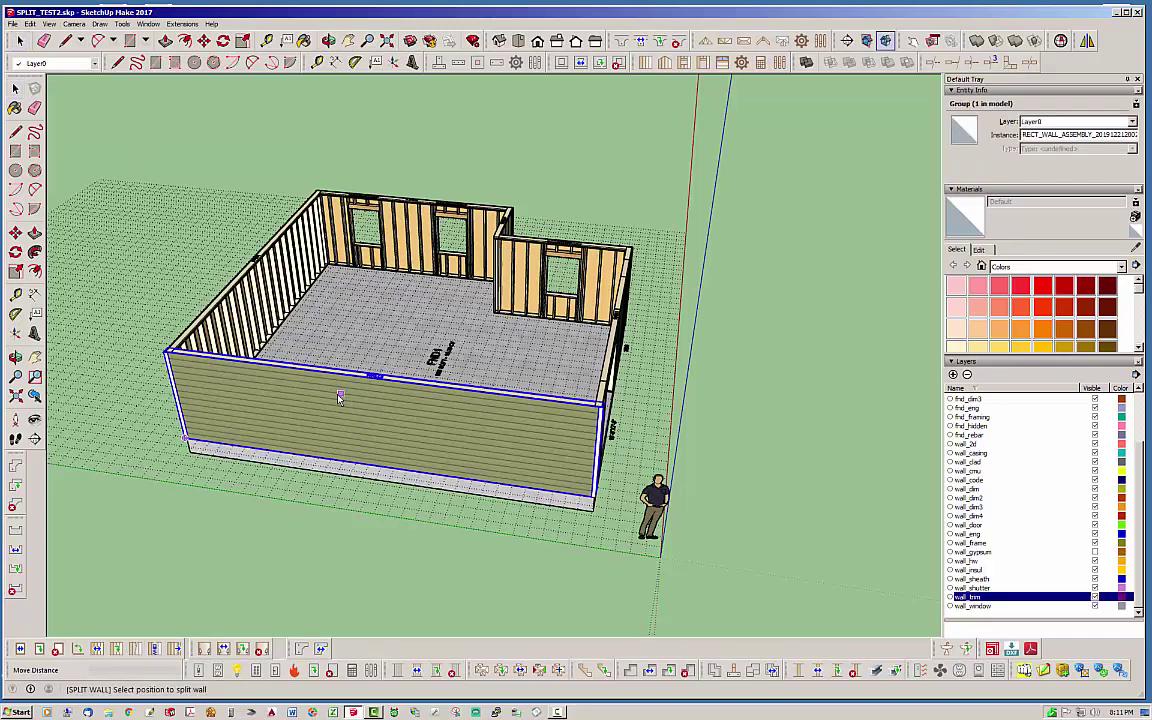
{"action": "left_click", "coordinate": [288, 490]}
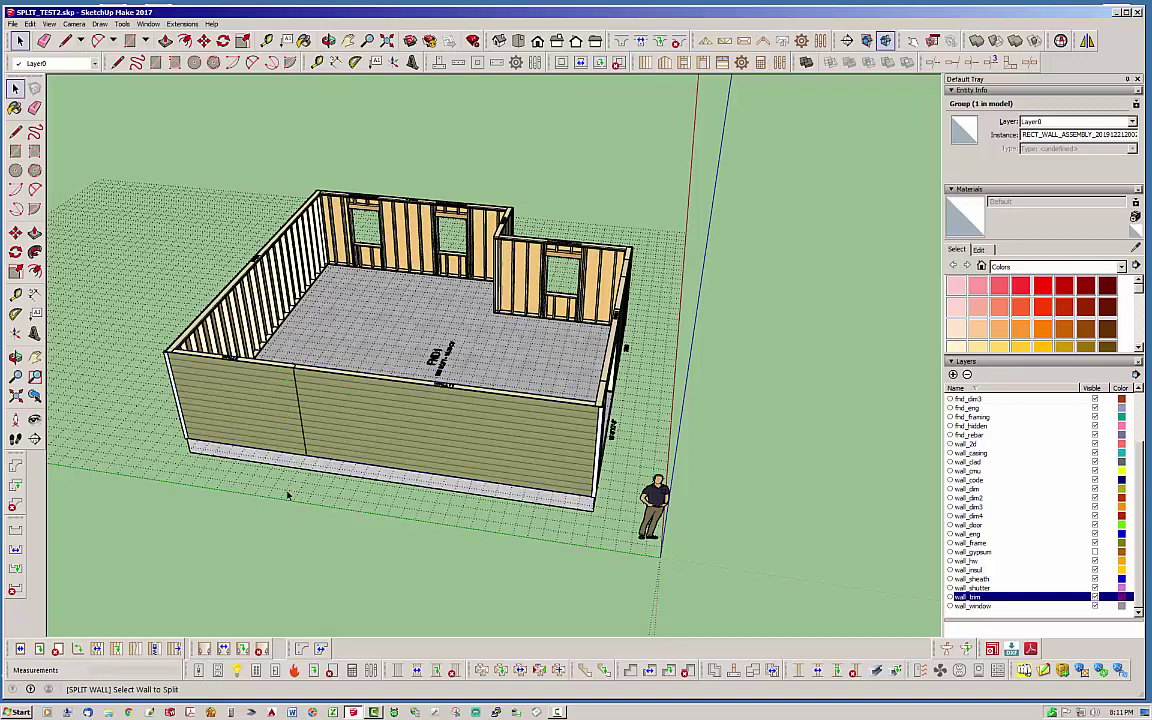
{"action": "left_click", "coordinate": [136, 650]}
{"action": "left_click", "coordinate": [388, 437]}
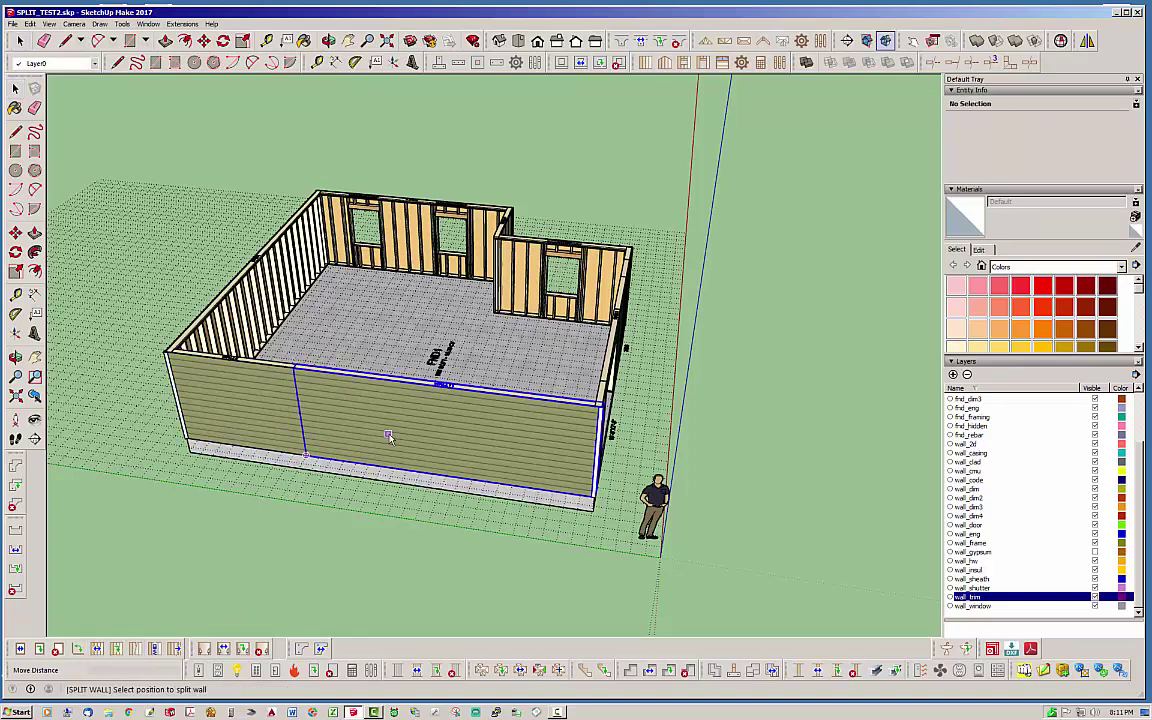
{"action": "left_click", "coordinate": [452, 508]}
{"action": "middle_click_drag", "start_coordinate": [468, 507], "coordinate": [249, 431]}
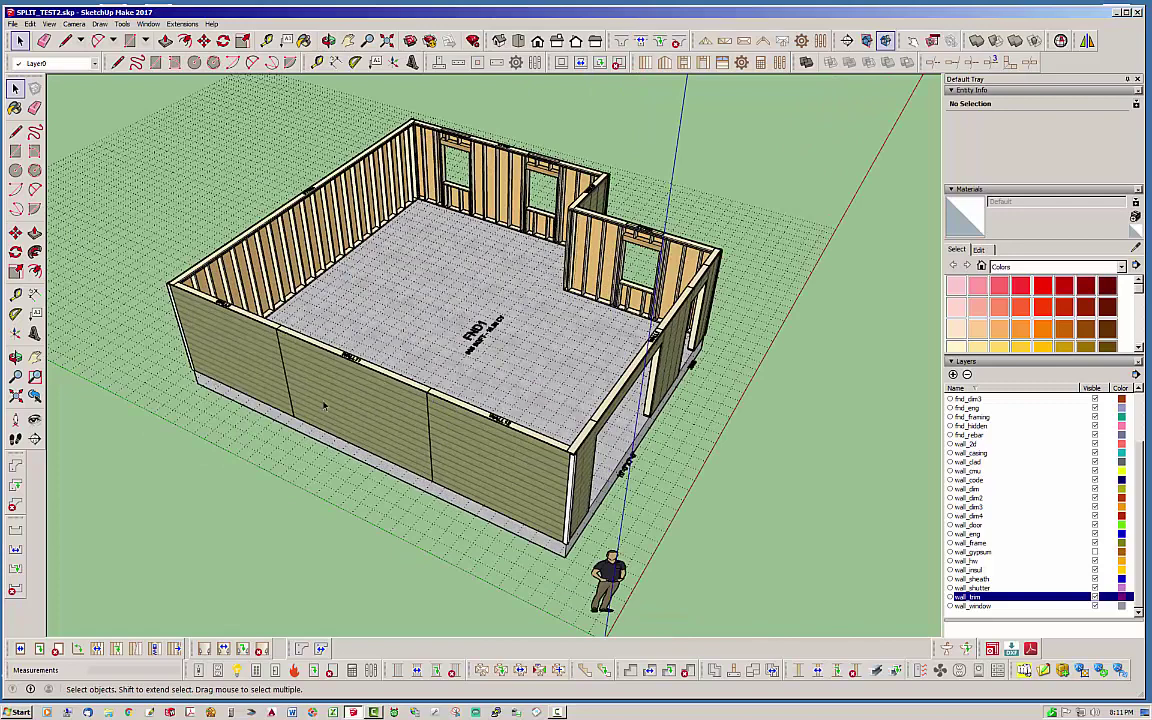
Step: Move the middle split wall section 5 feet outward off the foundation, then deselect it
{"action": "left_click", "coordinate": [95, 650]}
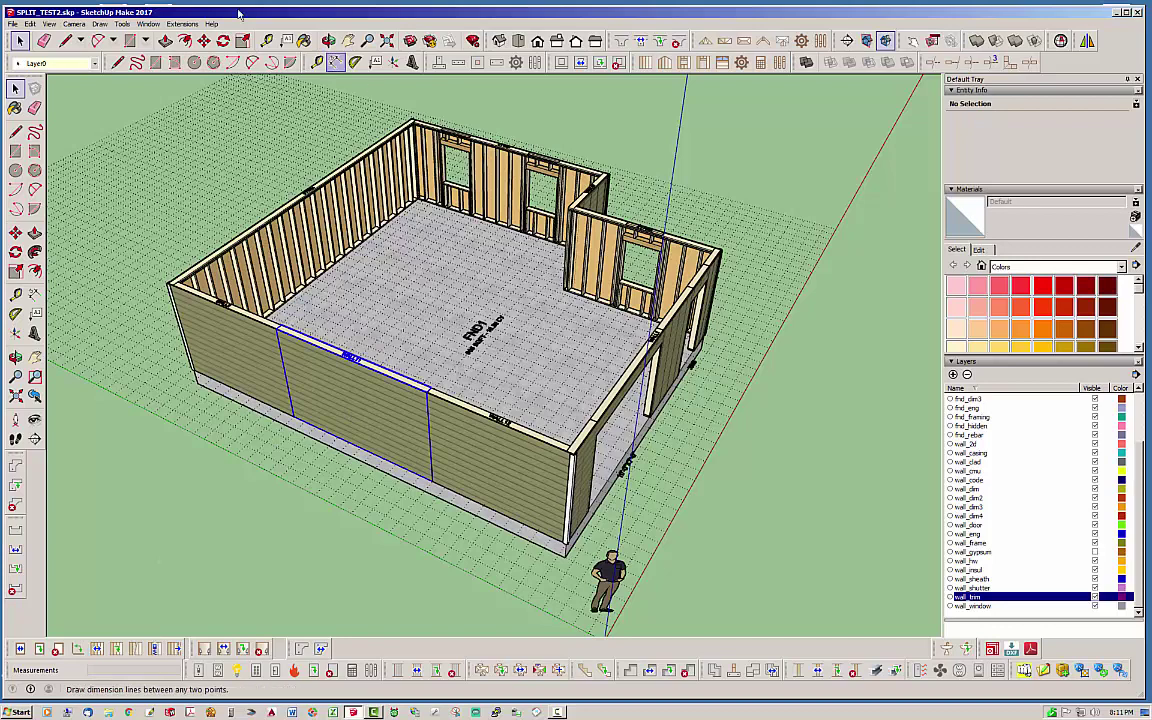
{"action": "left_click", "coordinate": [350, 385]}
{"action": "left_click", "coordinate": [203, 40]}
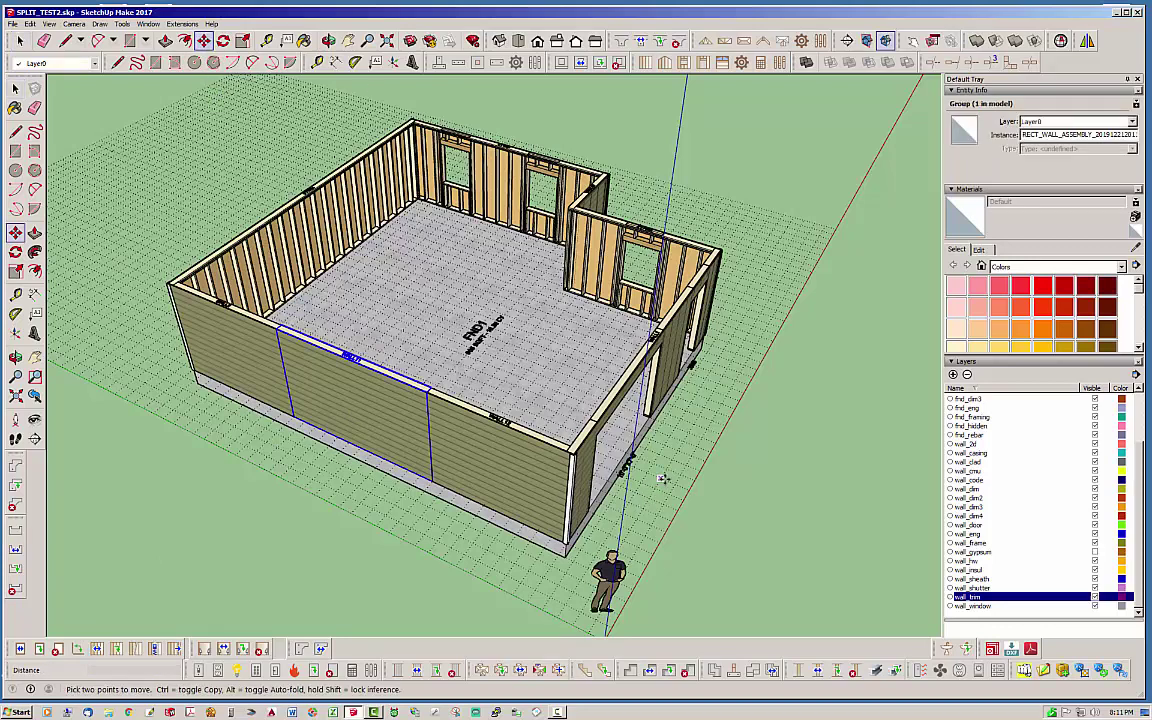
{"action": "left_click", "coordinate": [689, 430]}
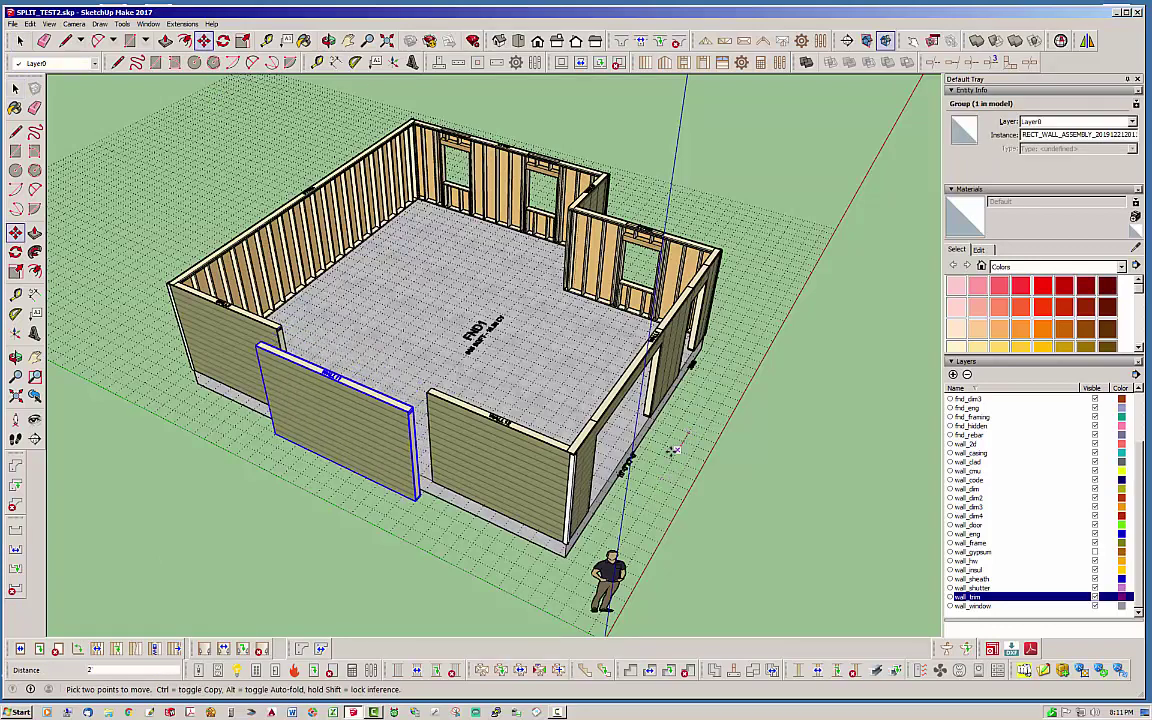
{"action": "type", "text": "5"}
{"action": "key", "text": "Return"}
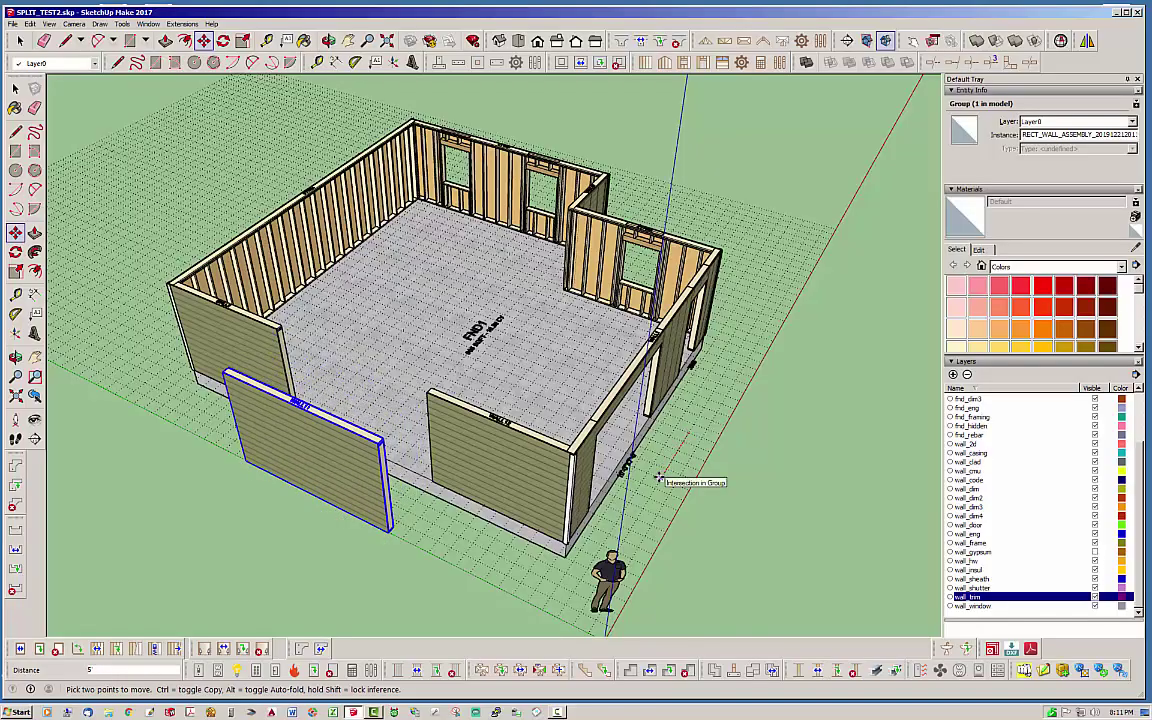
{"action": "middle_click_drag", "start_coordinate": [401, 538], "coordinate": [422, 433]}
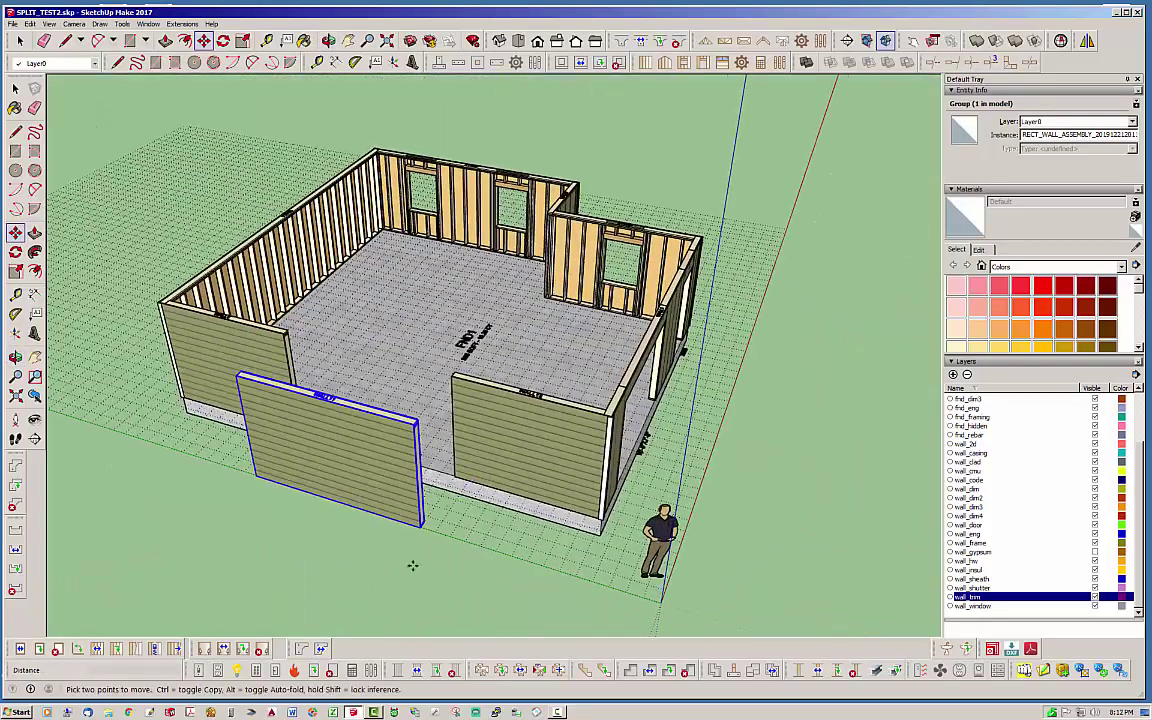
{"action": "left_click", "coordinate": [19, 40]}
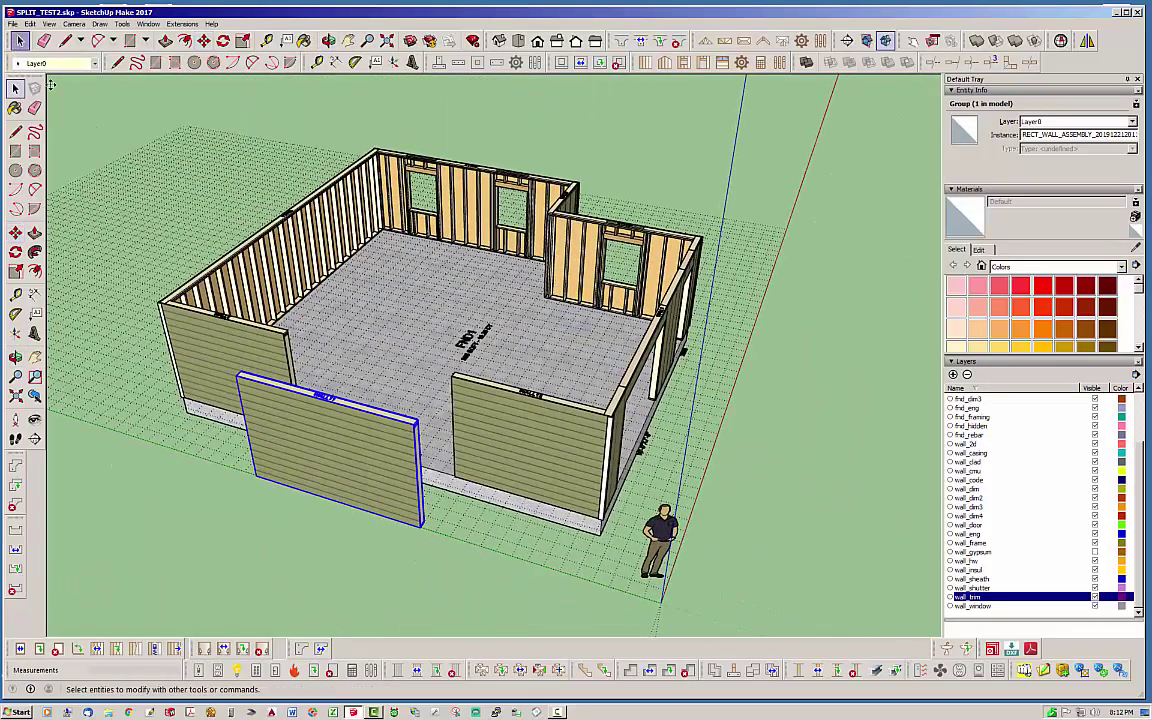
{"action": "left_click", "coordinate": [352, 542]}
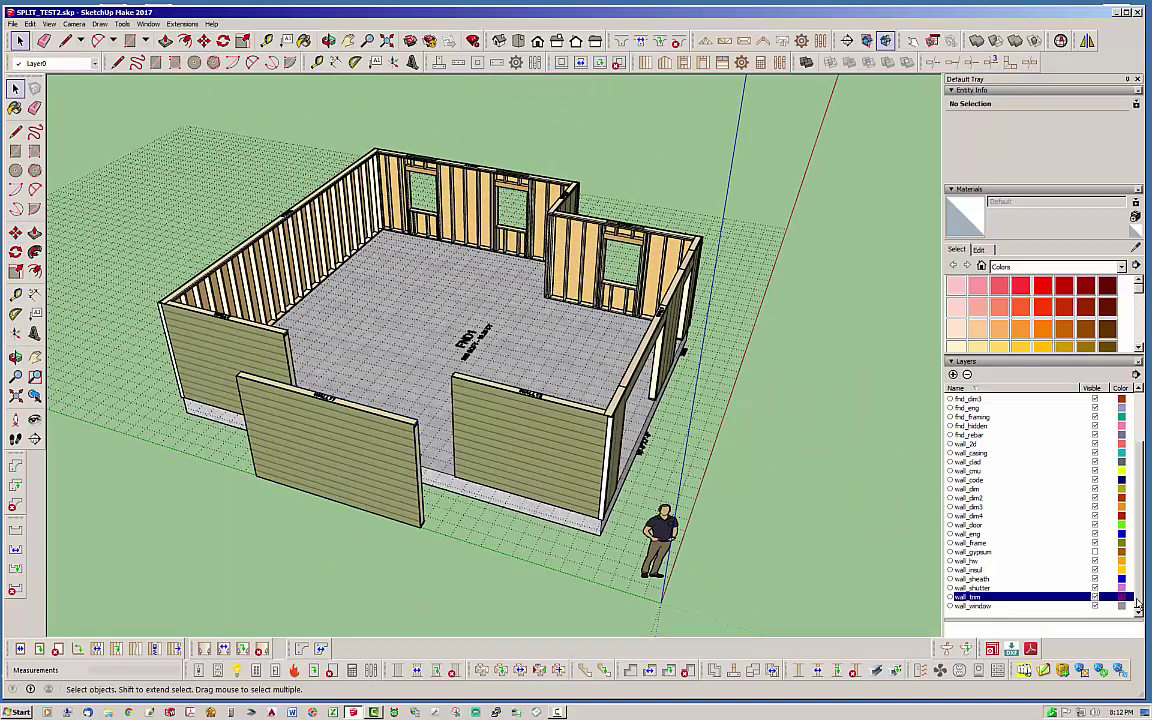
Step: Hide the wall_trim, wall_clad and wall_sheath layers to reveal the bare stud framing
{"action": "left_click", "coordinate": [1095, 597]}
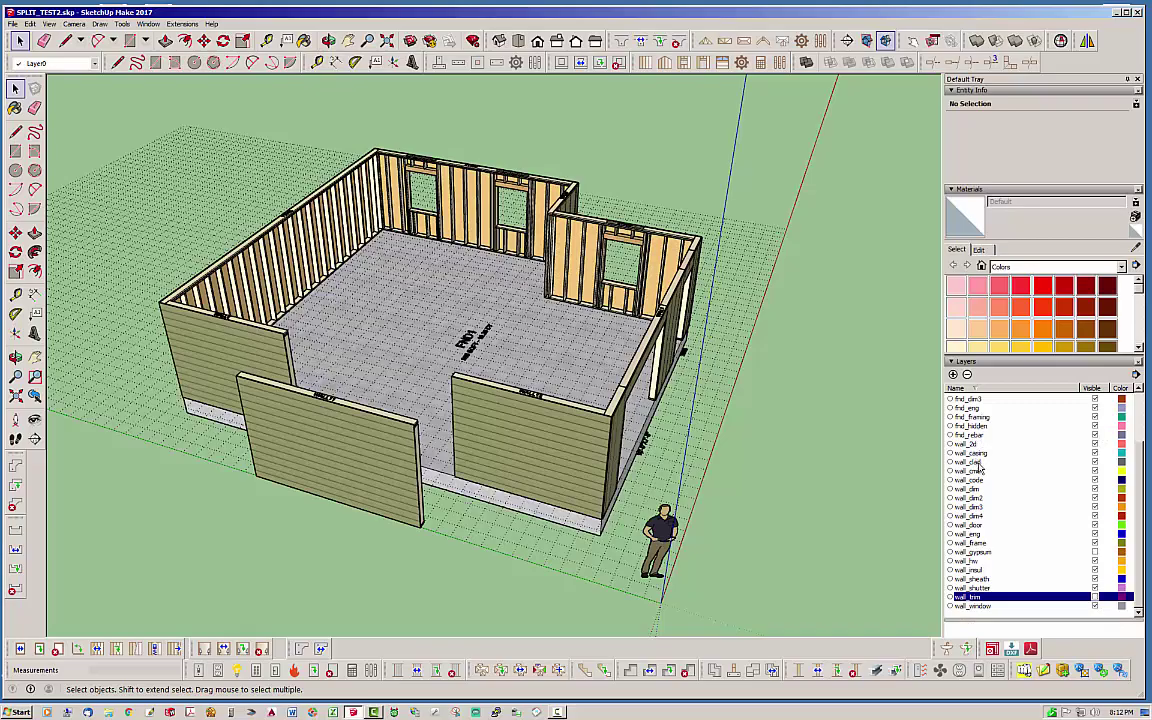
{"action": "left_click", "coordinate": [1095, 462]}
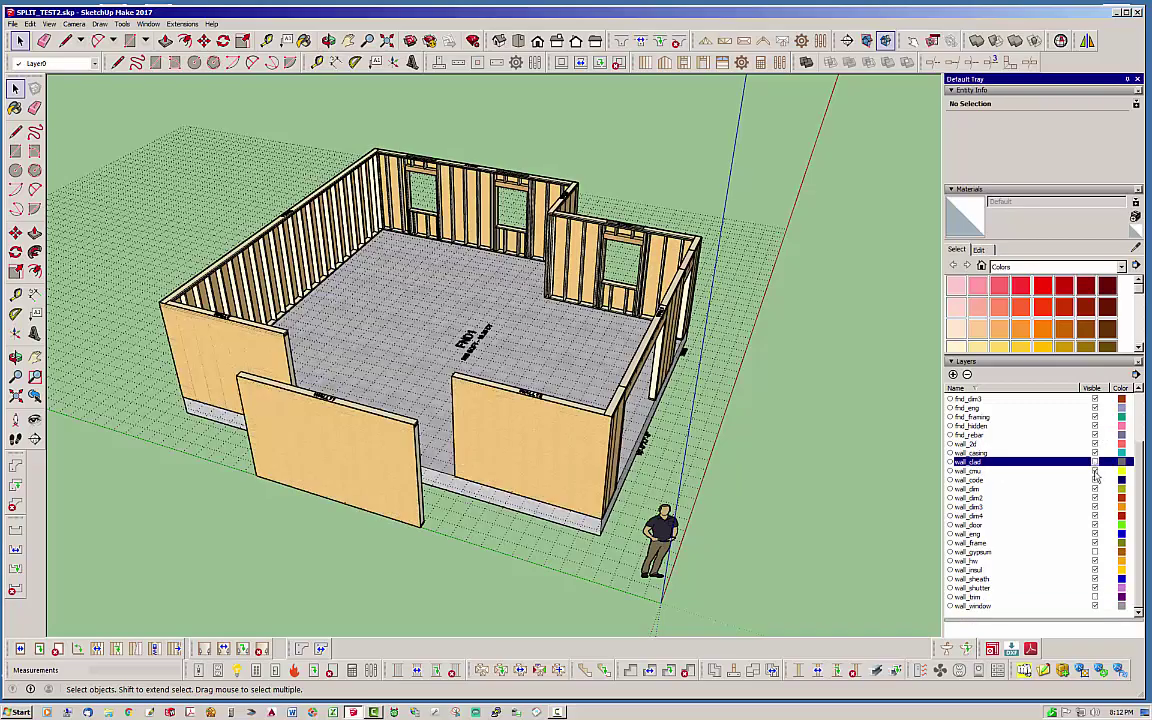
{"action": "left_click", "coordinate": [1095, 579]}
{"action": "left_click", "coordinate": [1095, 579]}
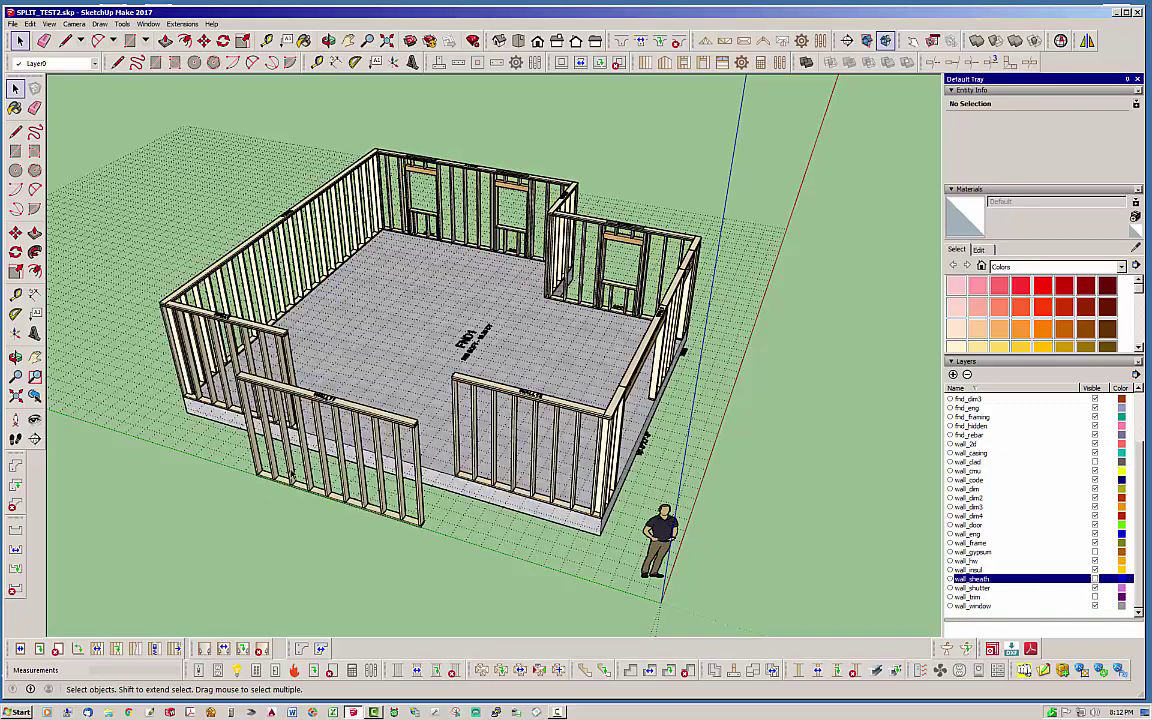
{"action": "middle_click_drag", "start_coordinate": [900, 430], "coordinate": [346, 534]}
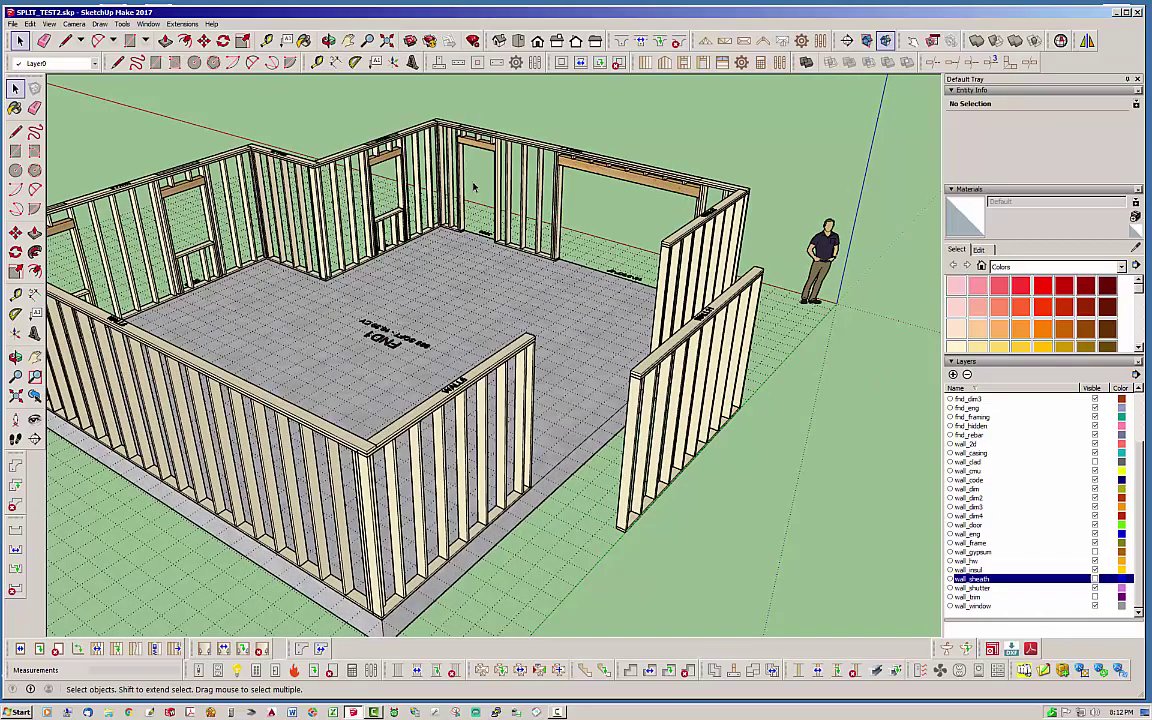
Step: Draw a 5 ft framed wall from the plate end toward the pushed-out section
{"action": "left_click", "coordinate": [581, 62]}
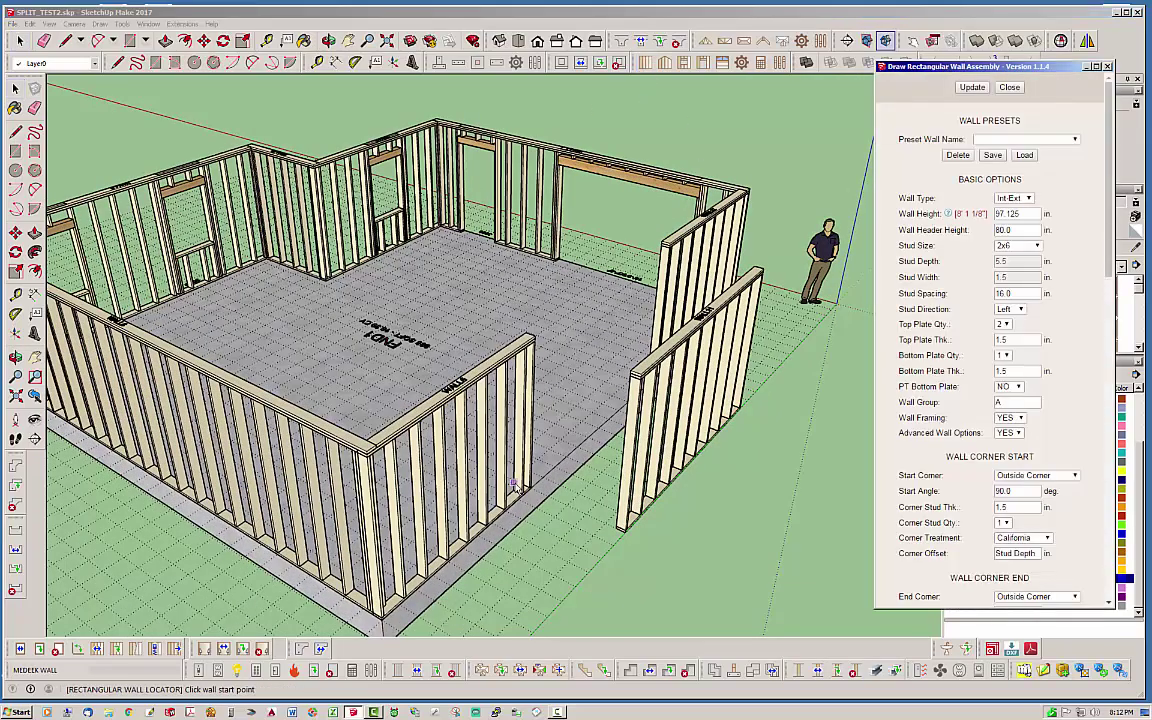
{"action": "scroll", "coordinate": [568, 510], "scroll_direction": "up", "scroll_amount": 4}
{"action": "scroll", "coordinate": [568, 510], "scroll_direction": "up", "scroll_amount": 5}
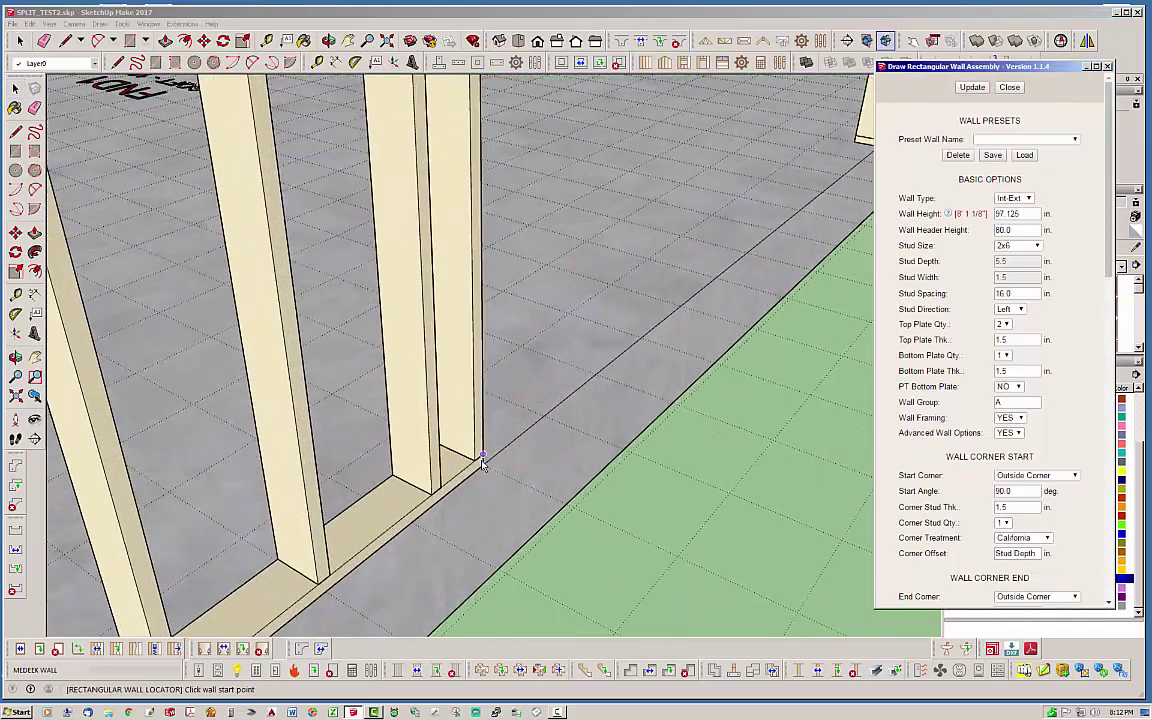
{"action": "left_click", "coordinate": [483, 468]}
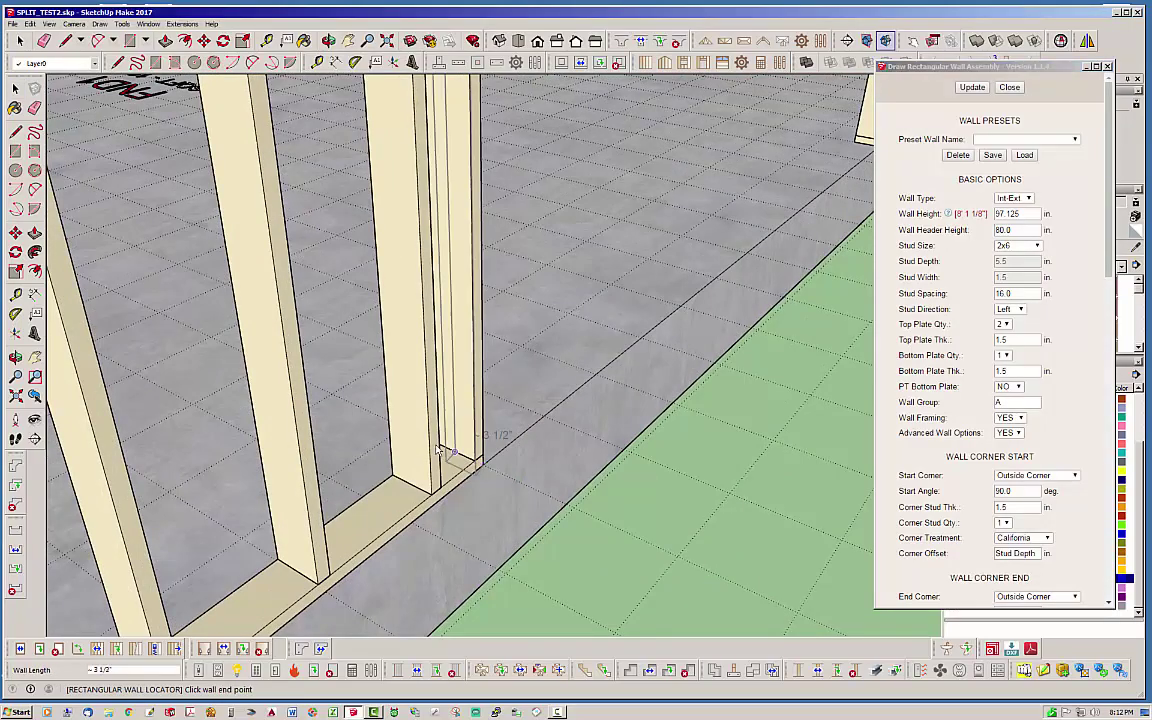
{"action": "scroll", "coordinate": [485, 472], "scroll_direction": "down", "scroll_amount": 5}
{"action": "scroll", "coordinate": [490, 490], "scroll_direction": "up", "scroll_amount": 2}
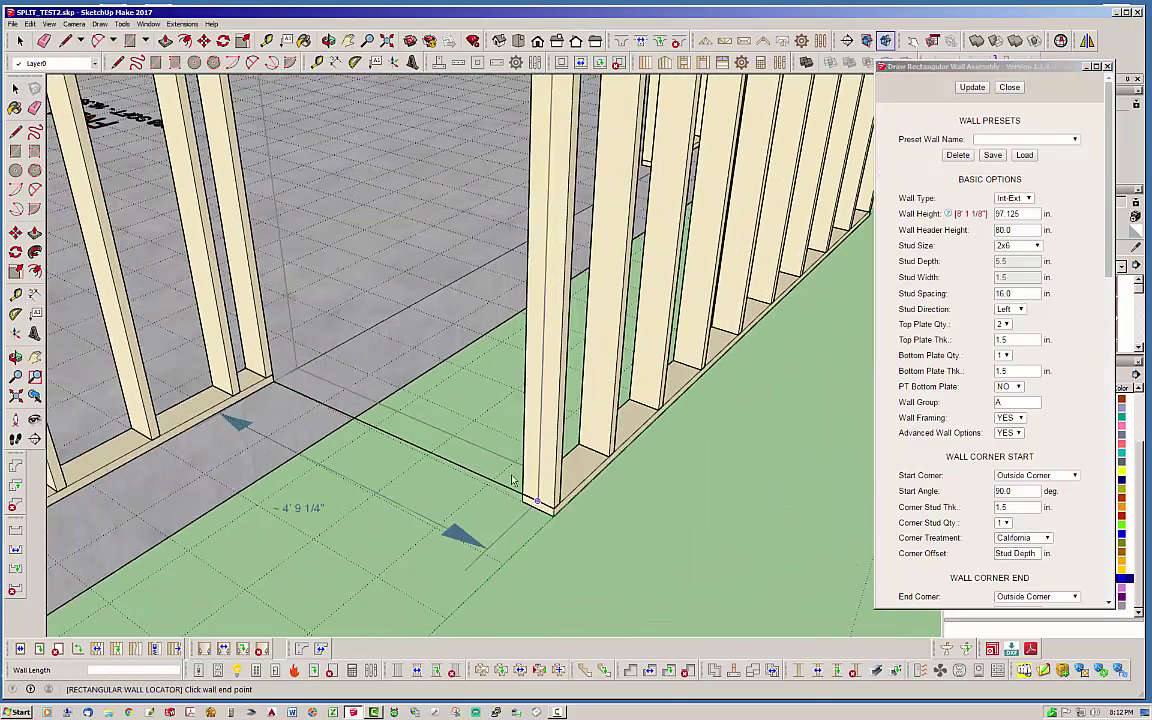
{"action": "scroll", "coordinate": [501, 419], "scroll_direction": "down", "scroll_amount": 4}
{"action": "scroll", "coordinate": [452, 560], "scroll_direction": "up", "scroll_amount": 5}
{"action": "scroll", "coordinate": [460, 560], "scroll_direction": "down", "scroll_amount": 2}
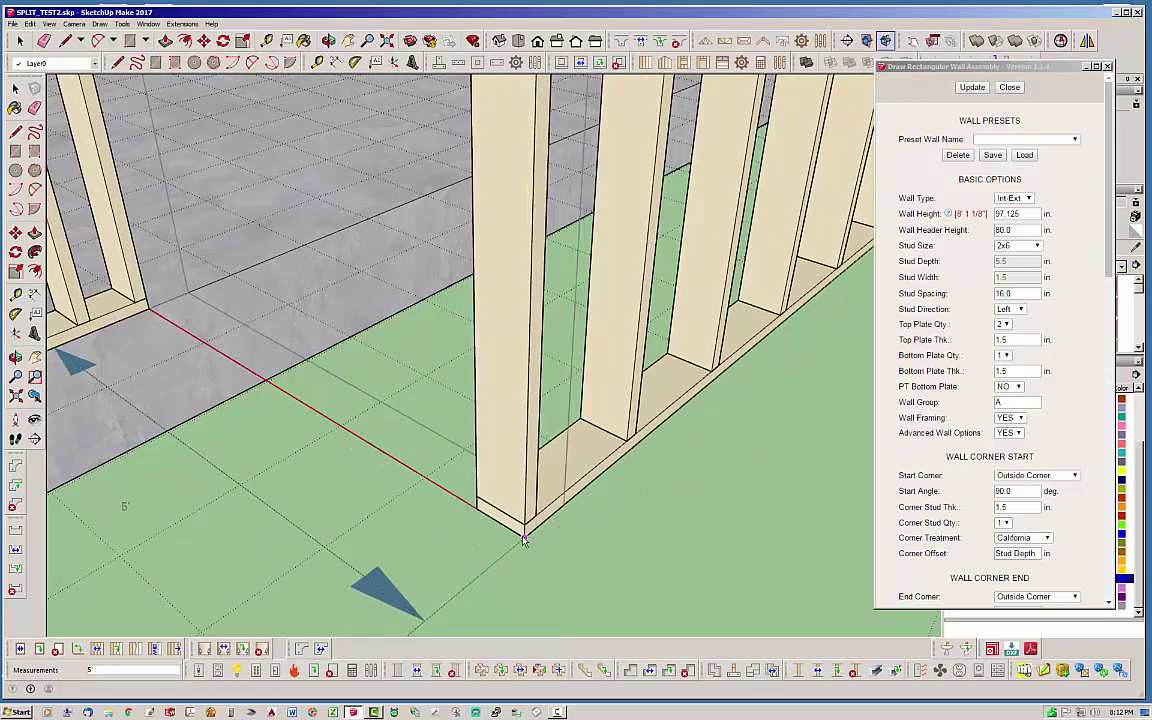
{"action": "key", "text": "Return"}
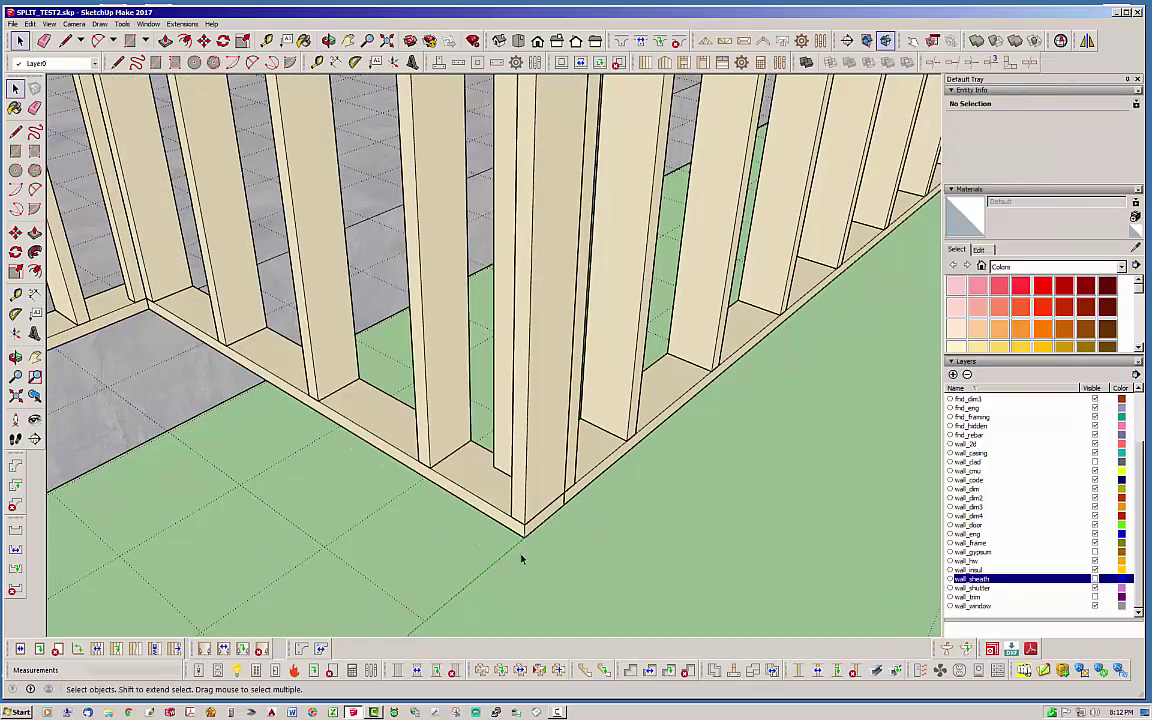
{"action": "scroll", "coordinate": [522, 550], "scroll_direction": "down", "scroll_amount": 5}
{"action": "middle_click_drag", "start_coordinate": [463, 495], "coordinate": [284, 437]}
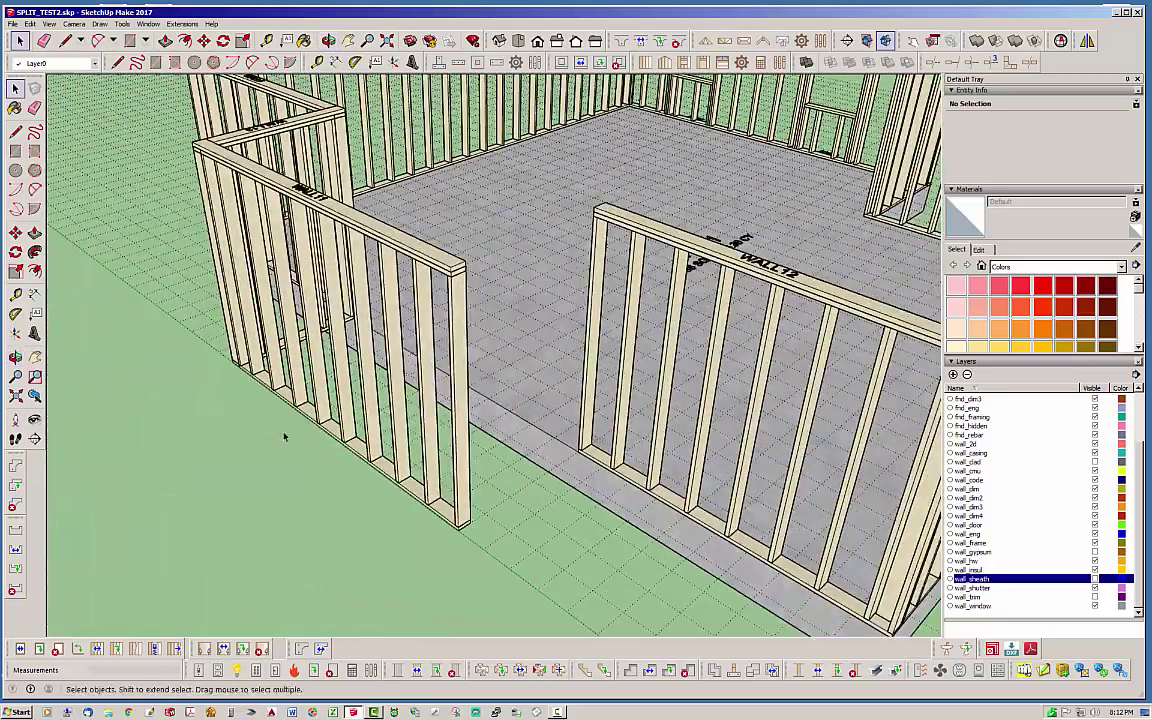
Step: Draw a second framed wall from the wall corner to the other wall's base
{"action": "left_click", "coordinate": [581, 60]}
{"action": "scroll", "coordinate": [507, 526], "scroll_direction": "up", "scroll_amount": 4}
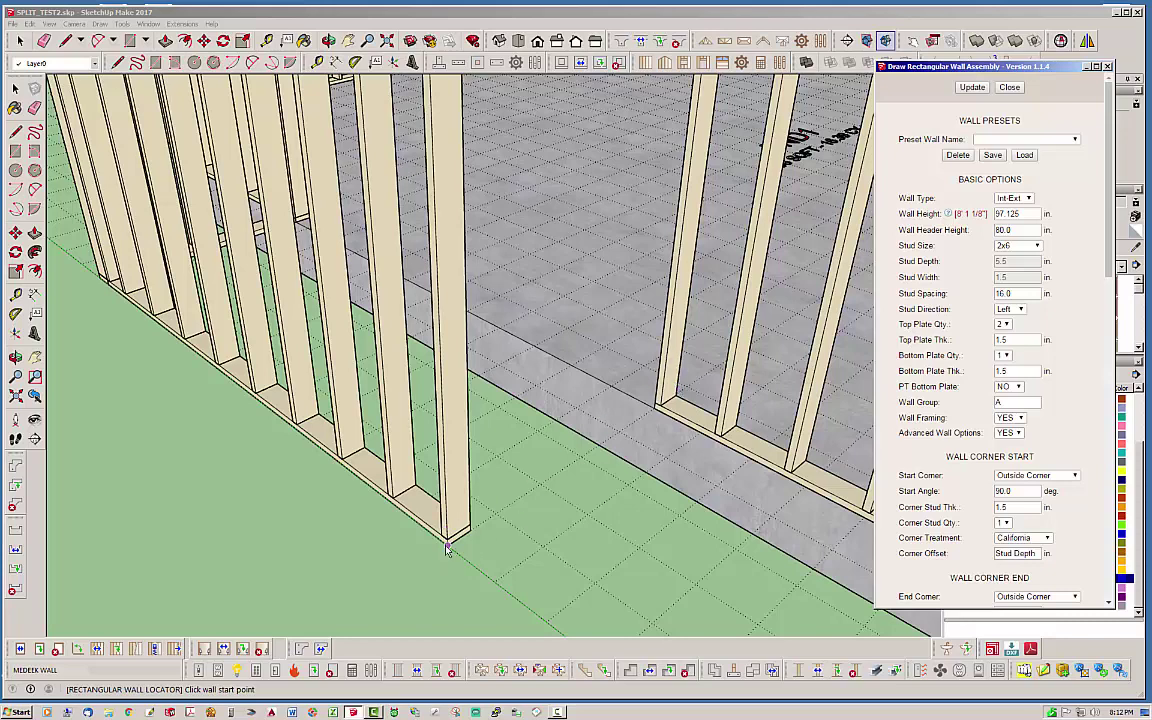
{"action": "left_click", "coordinate": [447, 546]}
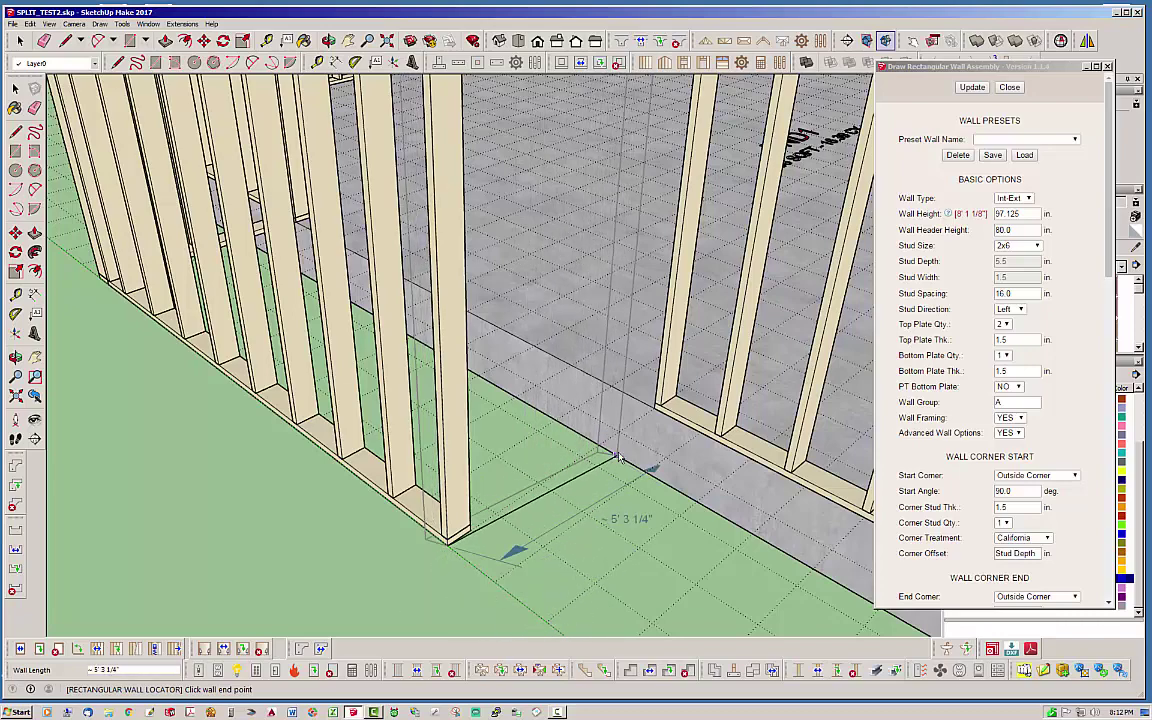
{"action": "scroll", "coordinate": [645, 415], "scroll_direction": "up", "scroll_amount": 3}
{"action": "scroll", "coordinate": [645, 415], "scroll_direction": "up", "scroll_amount": 4}
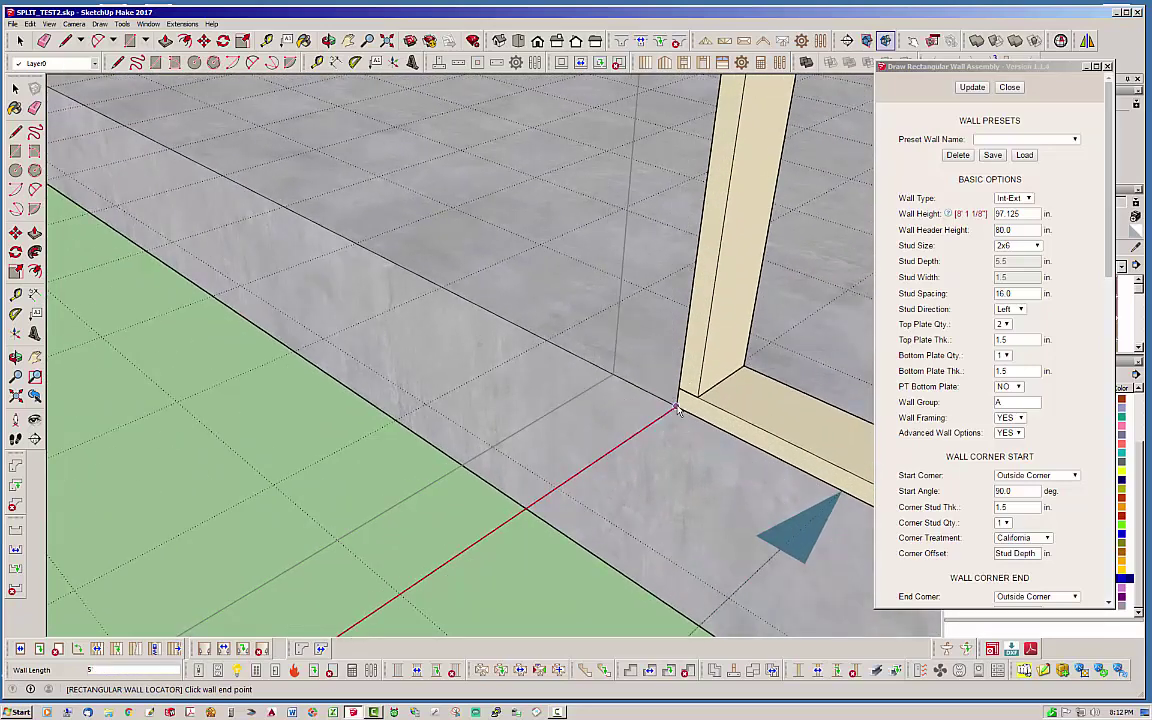
{"action": "left_click", "coordinate": [676, 409]}
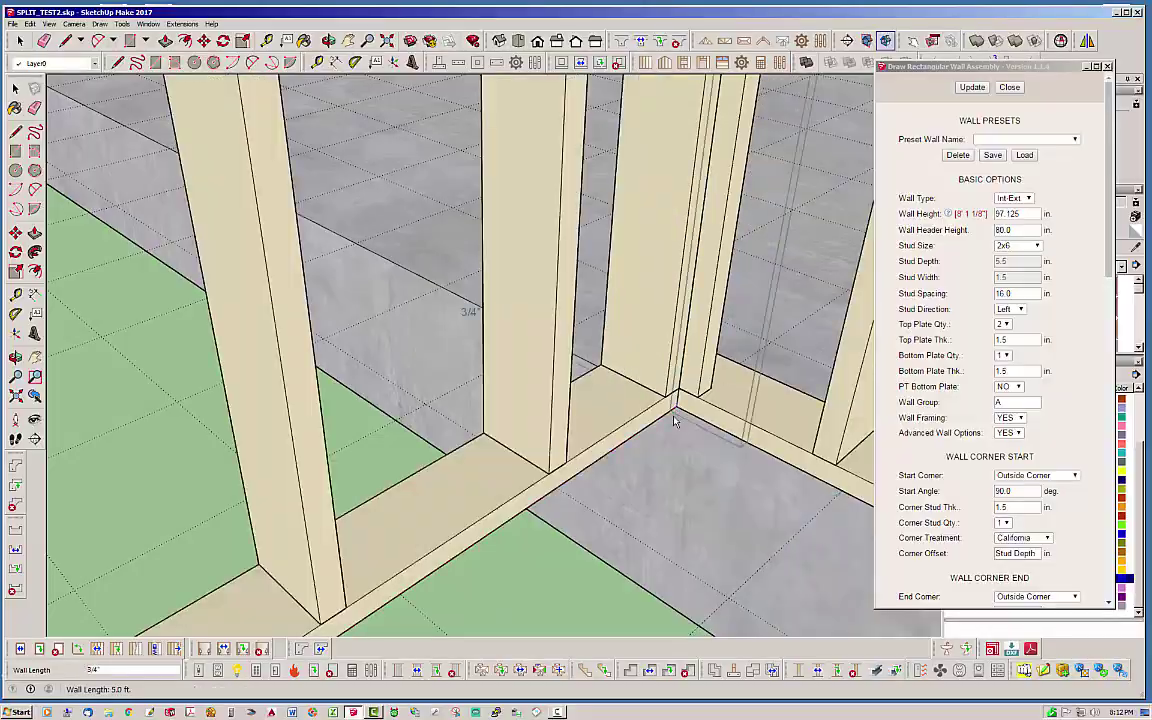
{"action": "scroll", "coordinate": [650, 478], "scroll_direction": "down", "scroll_amount": 8}
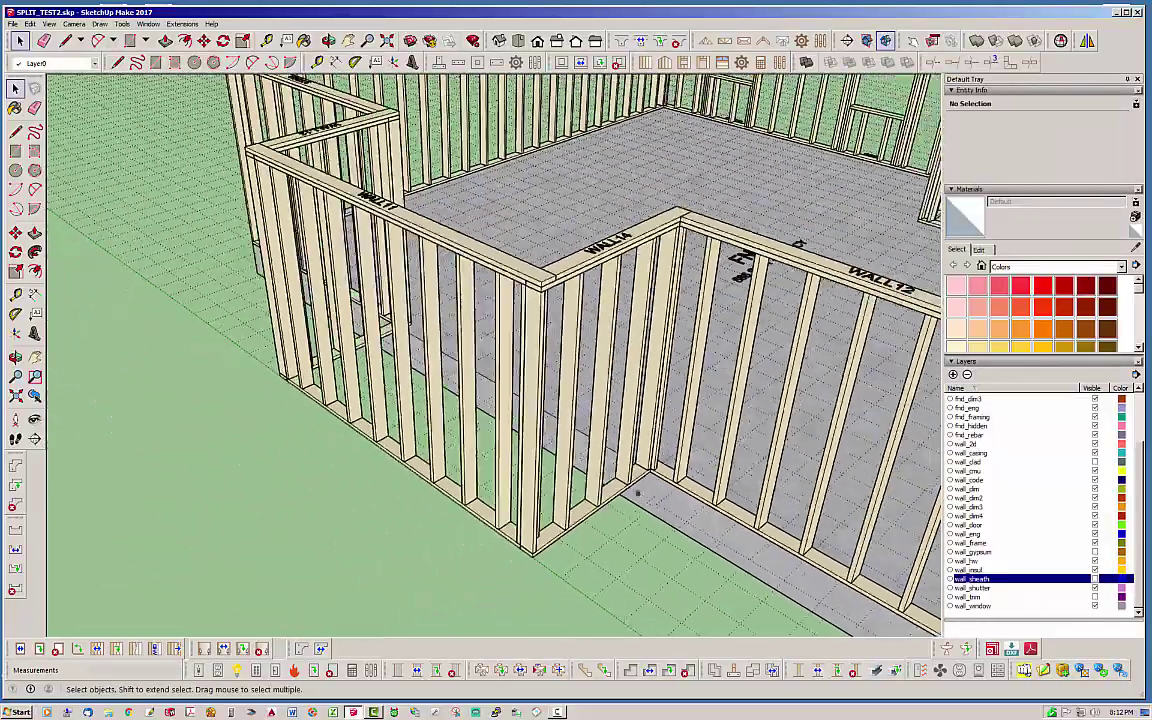
{"action": "middle_click_drag", "start_coordinate": [637, 493], "coordinate": [411, 390]}
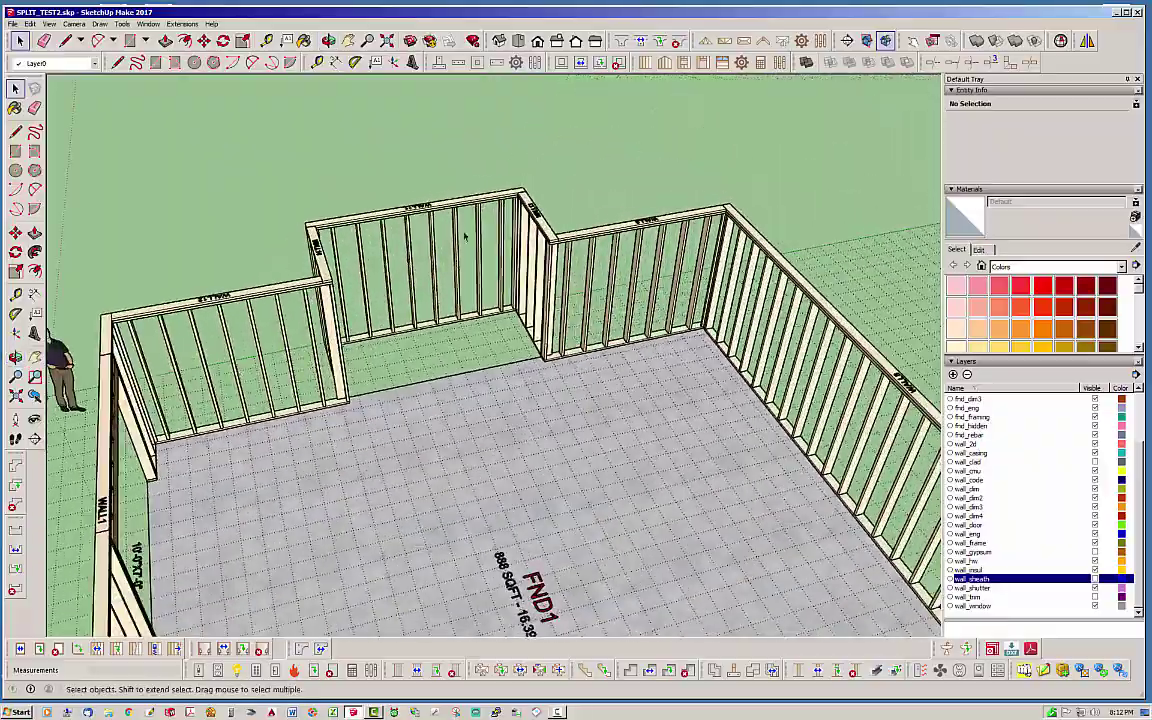
{"action": "middle_click_drag", "start_coordinate": [465, 236], "coordinate": [436, 280]}
{"action": "middle_click_drag", "start_coordinate": [392, 343], "coordinate": [514, 347]}
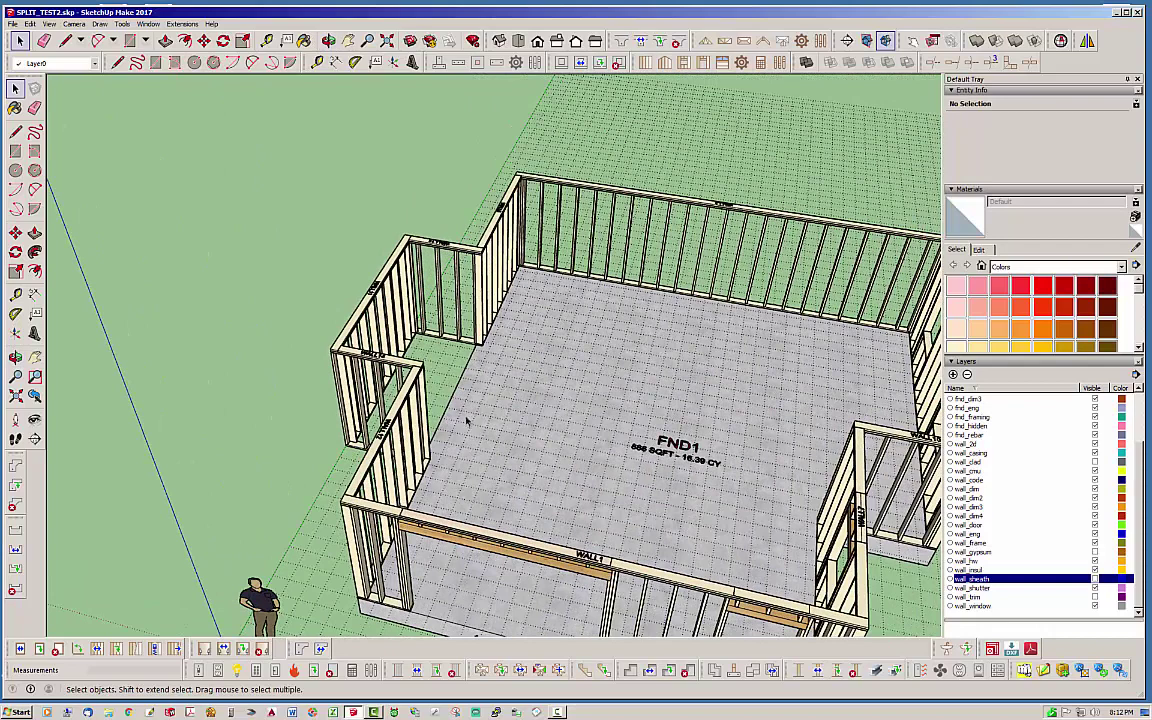
{"action": "left_click", "coordinate": [356, 368]}
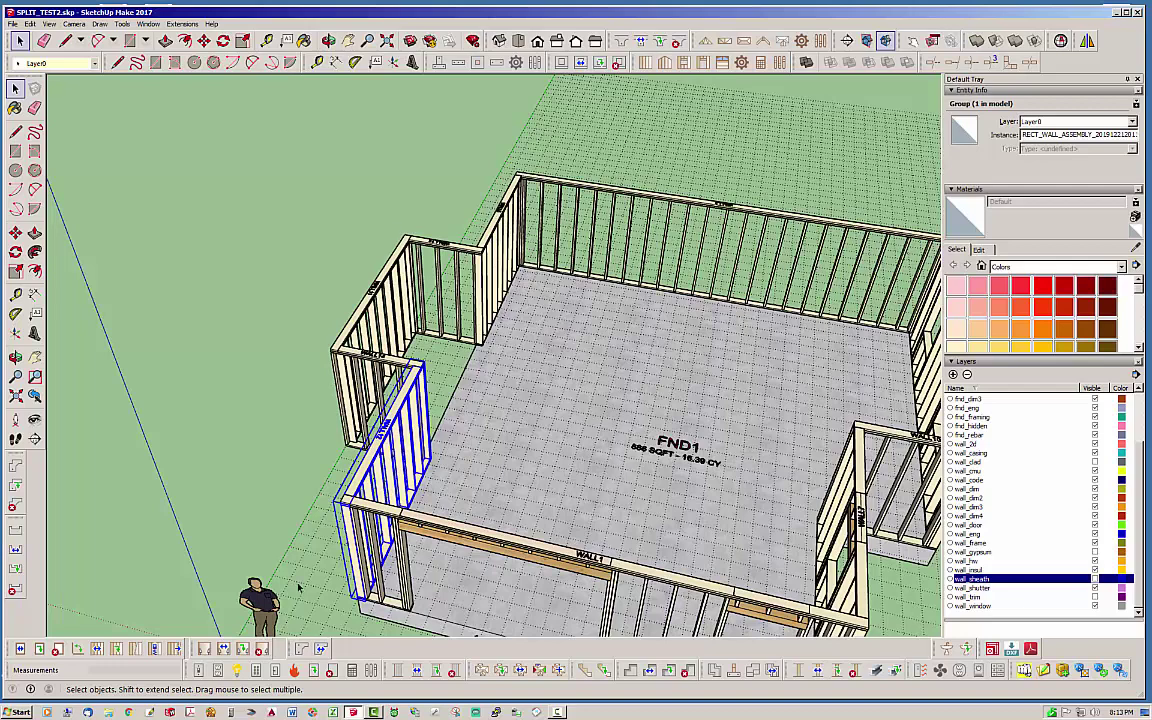
{"action": "middle_click_drag", "start_coordinate": [326, 459], "coordinate": [650, 404]}
{"action": "scroll", "coordinate": [650, 404], "scroll_direction": "down", "scroll_amount": 3}
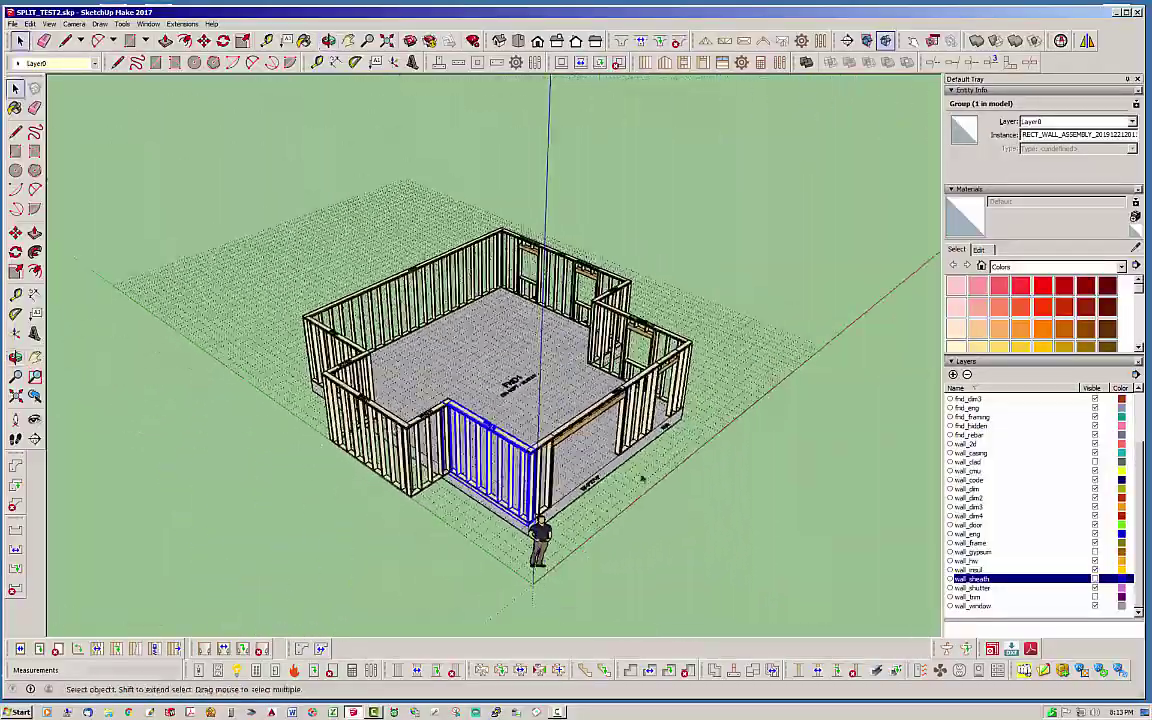
{"action": "left_click", "coordinate": [653, 430]}
{"action": "scroll", "coordinate": [653, 430], "scroll_direction": "up", "scroll_amount": 3}
{"action": "scroll", "coordinate": [592, 410], "scroll_direction": "up", "scroll_amount": 2}
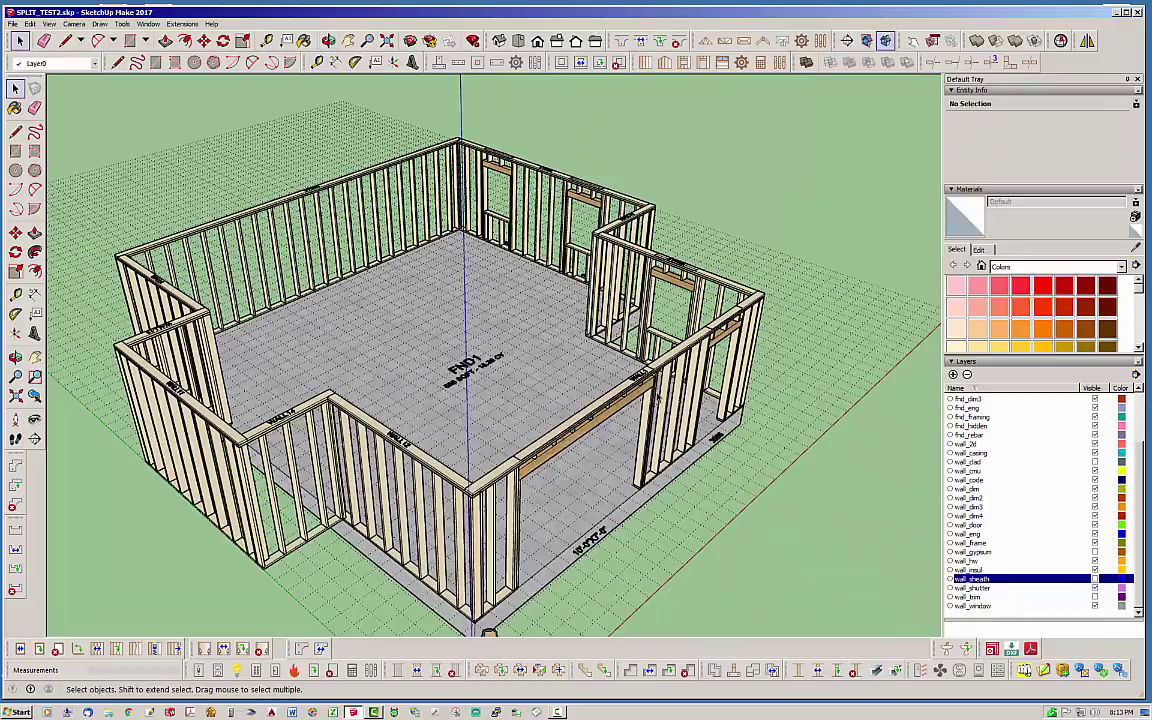
{"action": "middle_click_drag", "start_coordinate": [592, 360], "coordinate": [140, 518]}
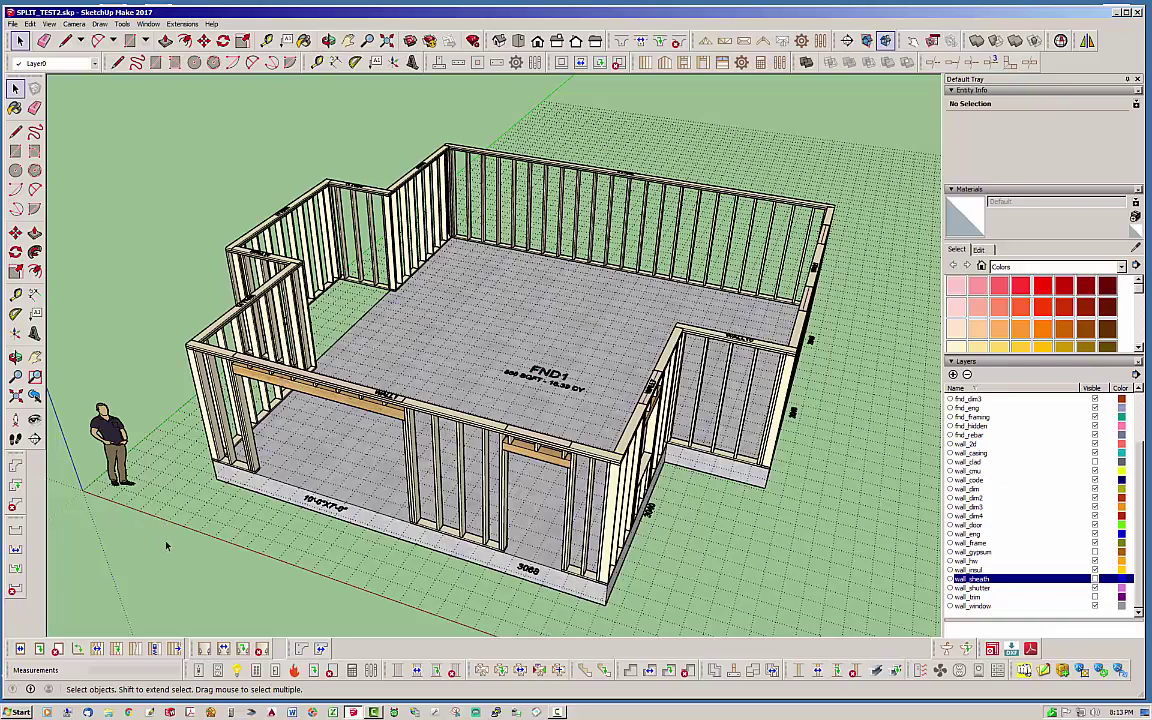
{"action": "middle_click_drag", "start_coordinate": [568, 522], "coordinate": [787, 440]}
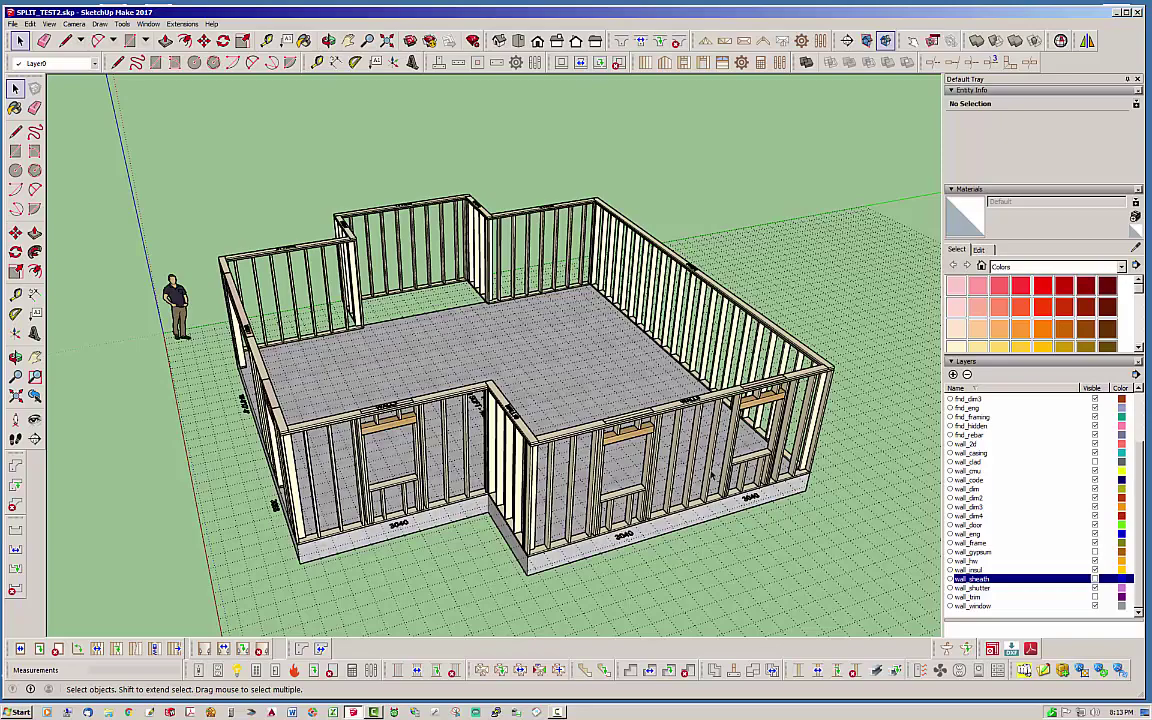
{"action": "middle_click_drag", "start_coordinate": [583, 447], "coordinate": [677, 424]}
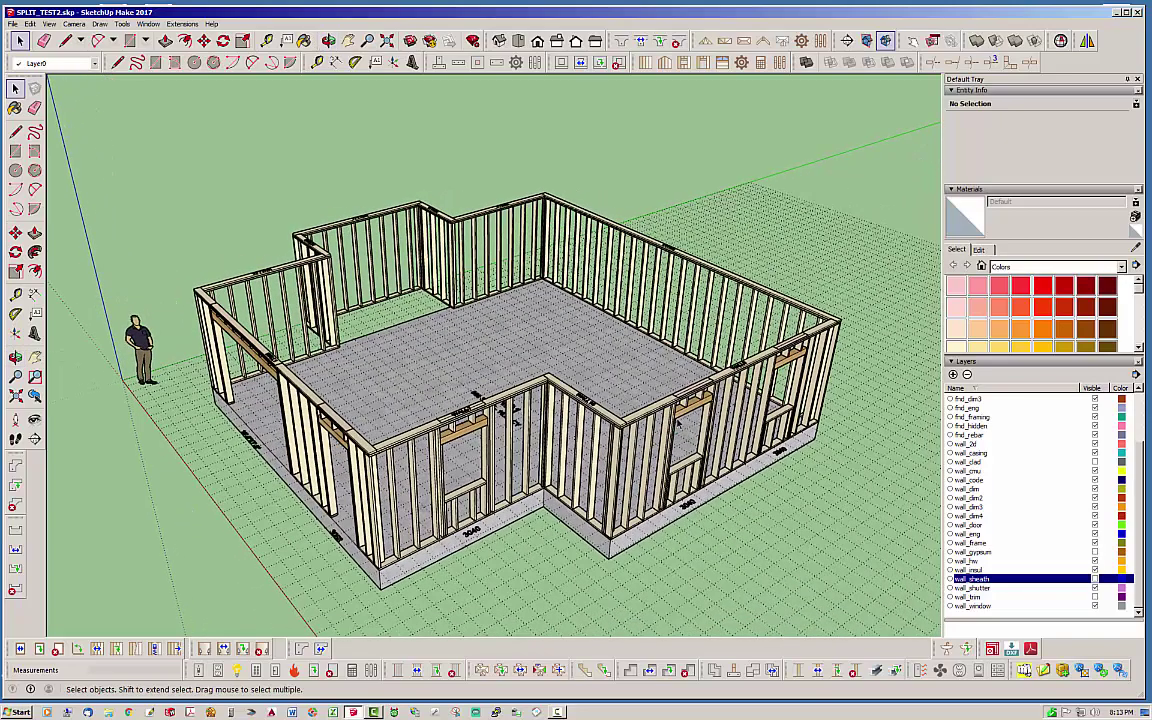